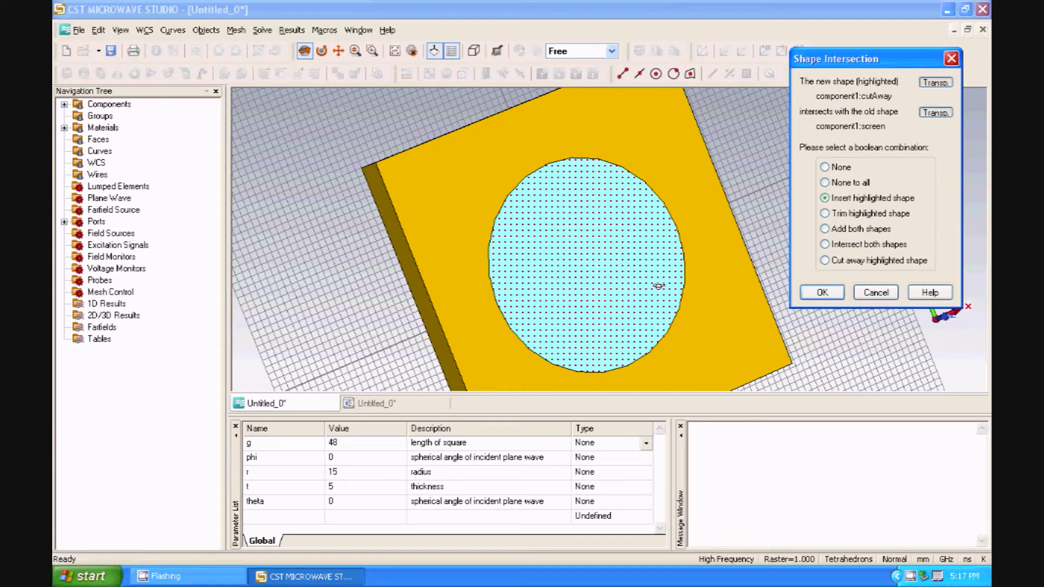
- Resolve the shape intersection by cutting the highlighted cutAway shape out of the square screen block
{"action": "left_click", "coordinate": [907, 213]}
{"action": "left_click", "coordinate": [858, 199]}
{"action": "left_click", "coordinate": [869, 244]}
{"action": "left_click", "coordinate": [822, 289]}
- Inspect the circular opening through the square screen from several angles and distances
{"action": "left_click_drag", "start_coordinate": [689, 259], "coordinate": [812, 277]}
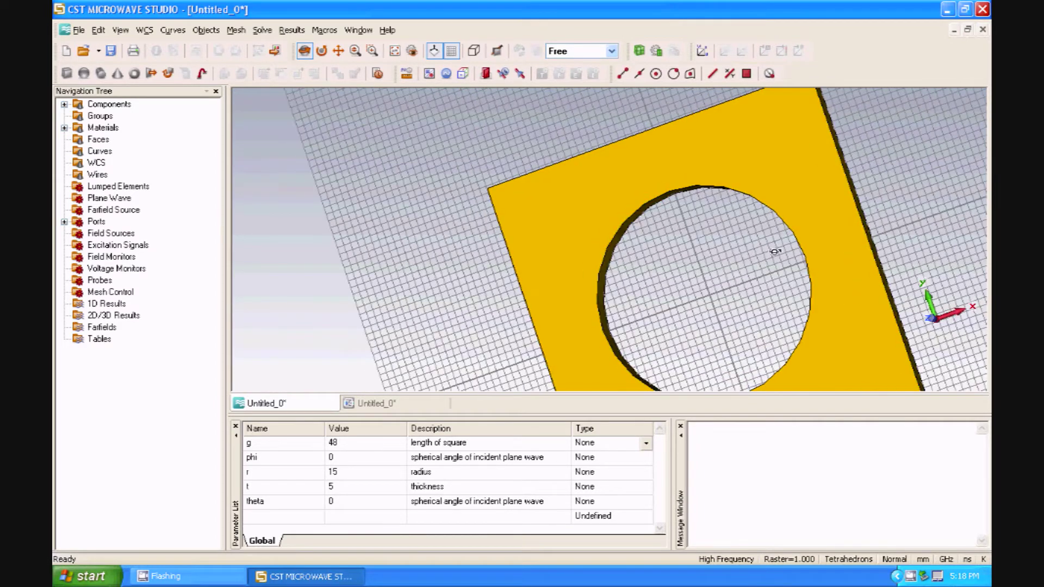
{"action": "middle_click_drag", "start_coordinate": [773, 275], "coordinate": [757, 199]}
{"action": "scroll", "coordinate": [755, 211], "scroll_direction": "down", "scroll_amount": 3}
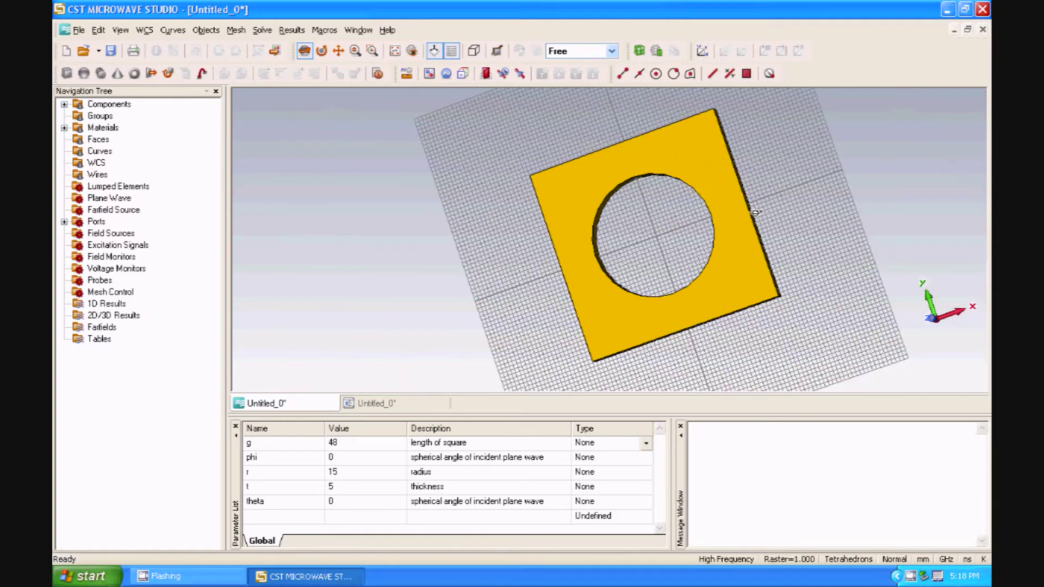
{"action": "scroll", "coordinate": [753, 228], "scroll_direction": "up", "scroll_amount": 7}
{"action": "left_click_drag", "start_coordinate": [753, 230], "coordinate": [664, 274]}
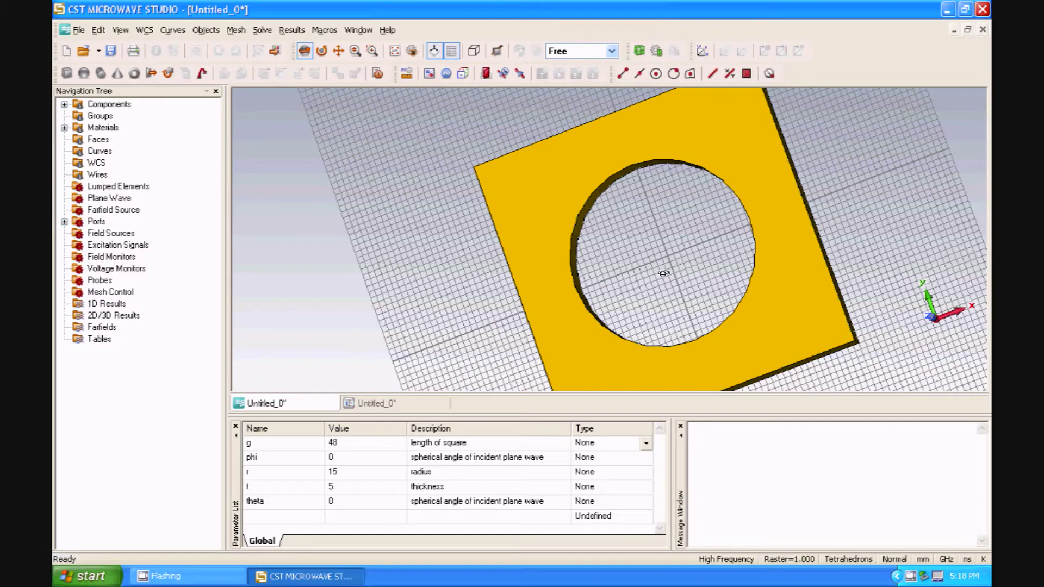
{"action": "left_click_drag", "start_coordinate": [561, 263], "coordinate": [676, 205]}
{"action": "scroll", "coordinate": [677, 204], "scroll_direction": "down", "scroll_amount": 3}
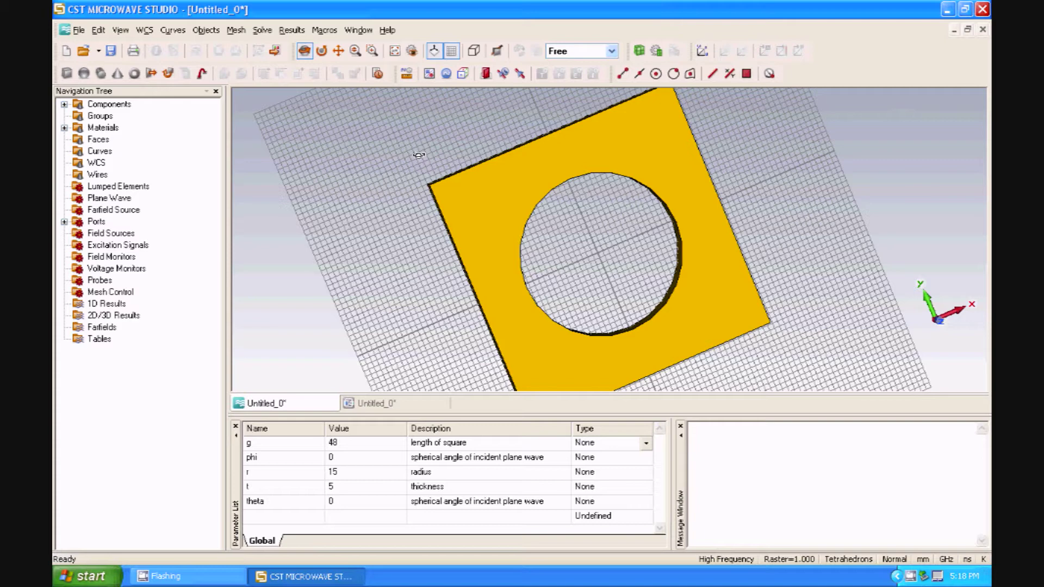
- Save the project under the name inducRoundHoleScreen
{"action": "left_click", "coordinate": [78, 30]}
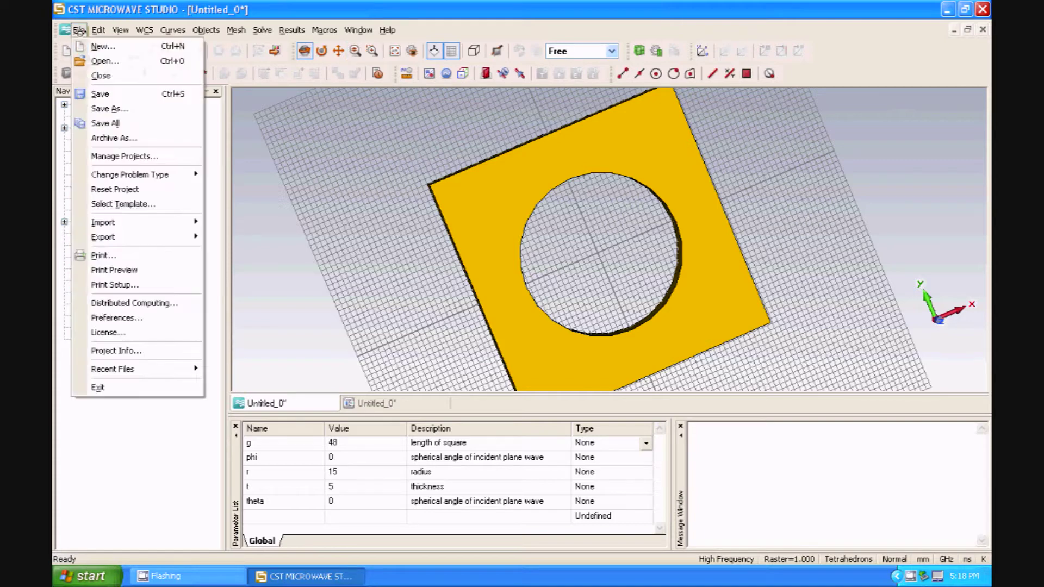
{"action": "left_click", "coordinate": [105, 109]}
{"action": "key", "text": "Left"}
{"action": "type", "text": "inducRoundHoleScreen"}
{"action": "key", "text": "Return"}
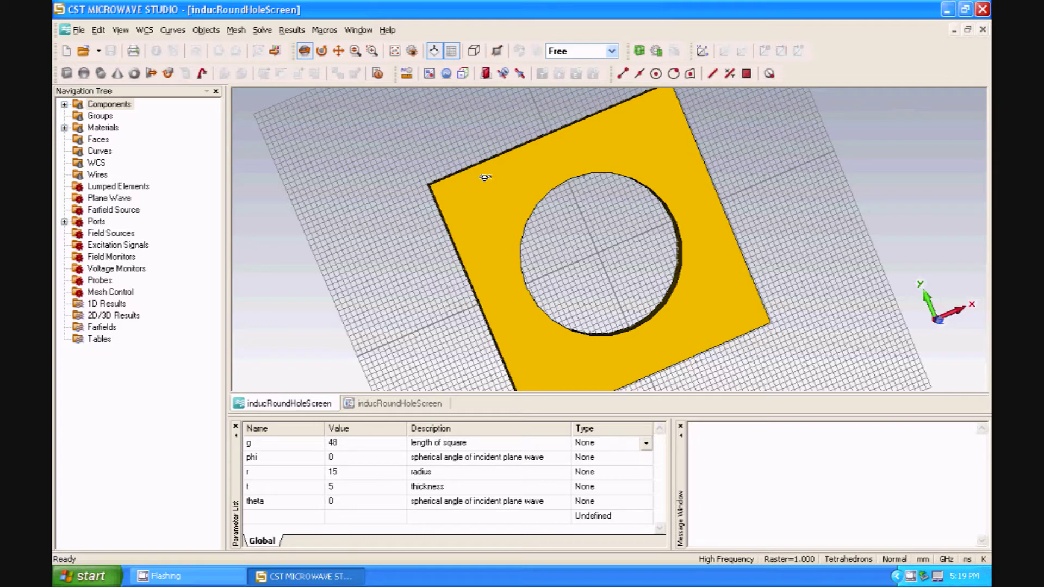
{"action": "mouse_move", "coordinate": [443, 175]}
{"action": "left_mouse_down"}
{"action": "mouse_move", "coordinate": [501, 171]}
{"action": "mouse_move", "coordinate": [482, 180]}
{"action": "left_mouse_up"}
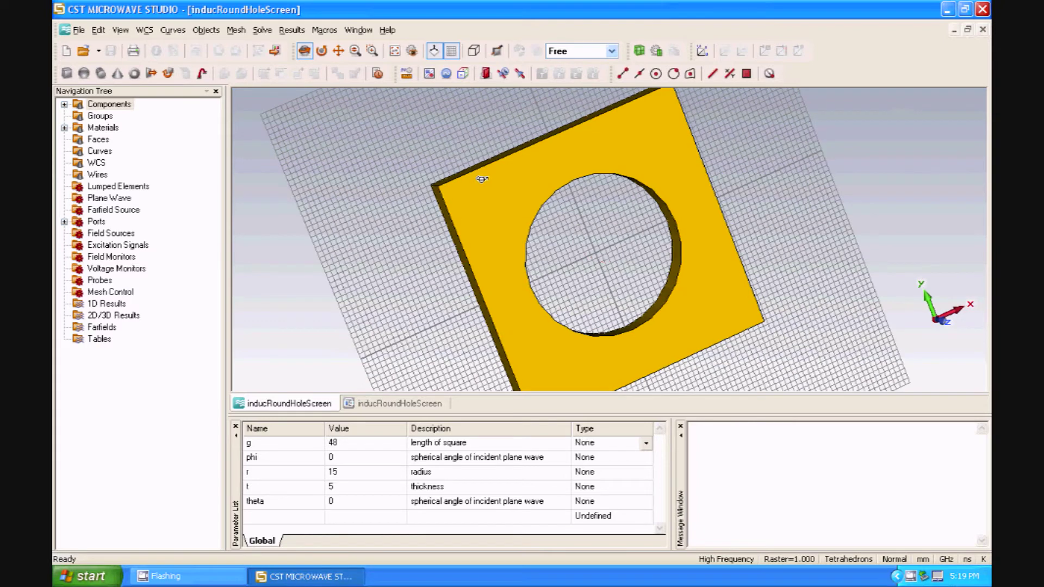
{"action": "left_click", "coordinate": [344, 466]}
{"action": "left_click", "coordinate": [344, 446]}
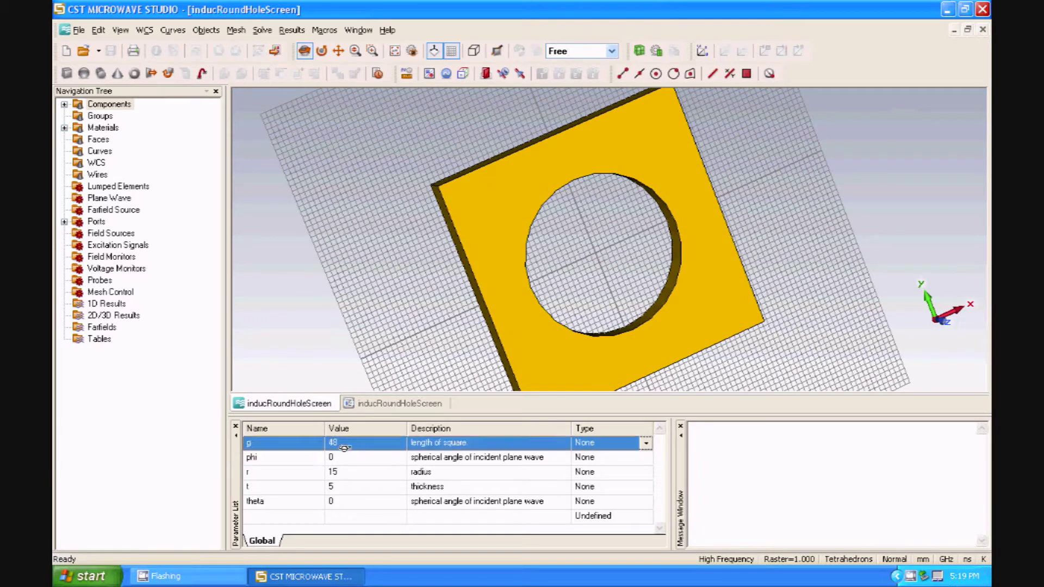
{"action": "left_click", "coordinate": [274, 474]}
{"action": "left_click", "coordinate": [274, 449]}
{"action": "left_click", "coordinate": [367, 445]}
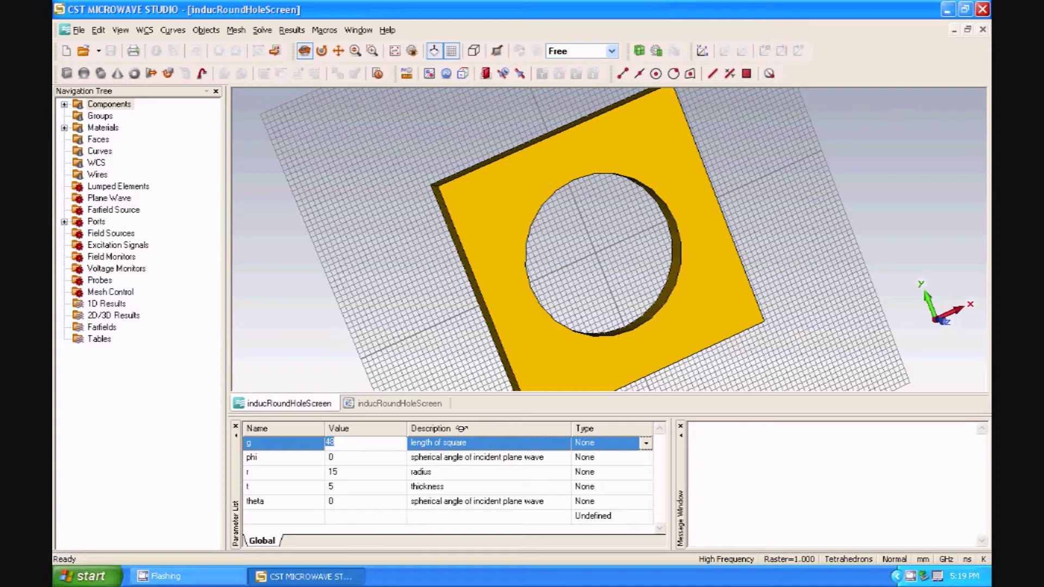
- Set the thickness parameter t to 20 and update the parametric model to try out a thicker screen
{"action": "left_click", "coordinate": [350, 488]}
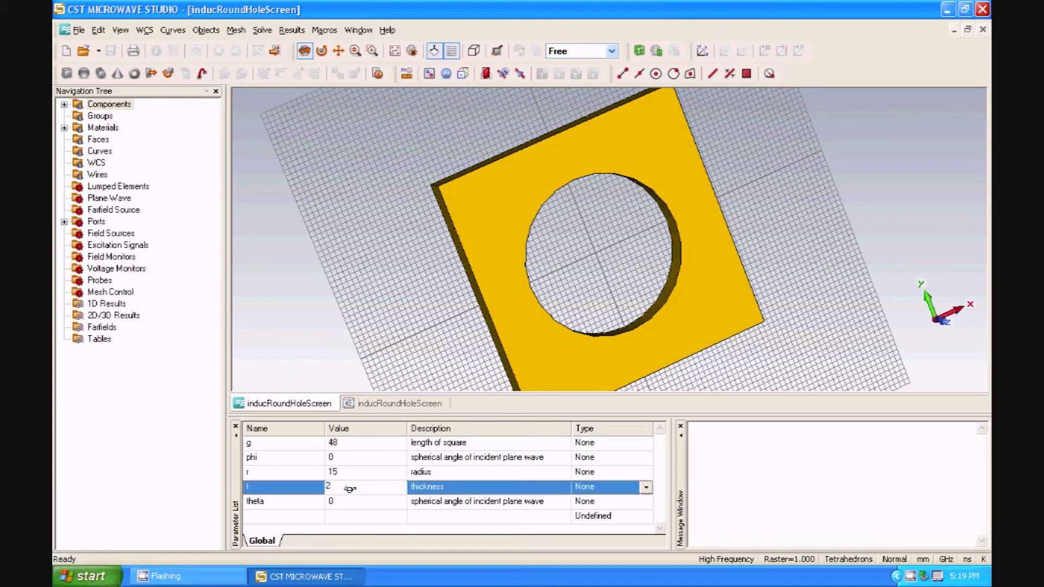
{"action": "key", "text": "Tab"}
{"action": "left_click_drag", "start_coordinate": [711, 232], "coordinate": [704, 302]}
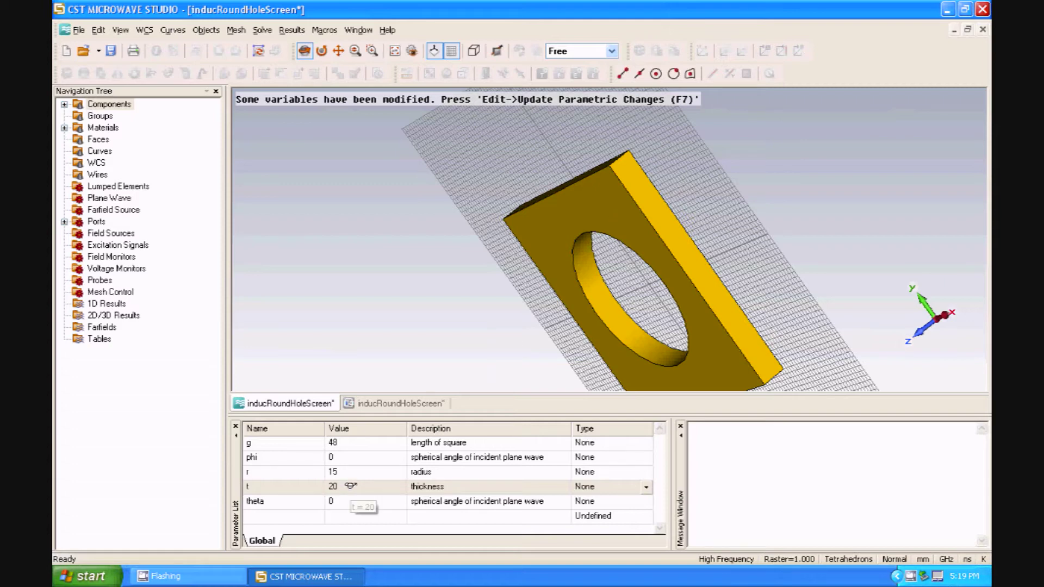
{"action": "left_click", "coordinate": [349, 490]}
{"action": "left_click", "coordinate": [349, 490]}
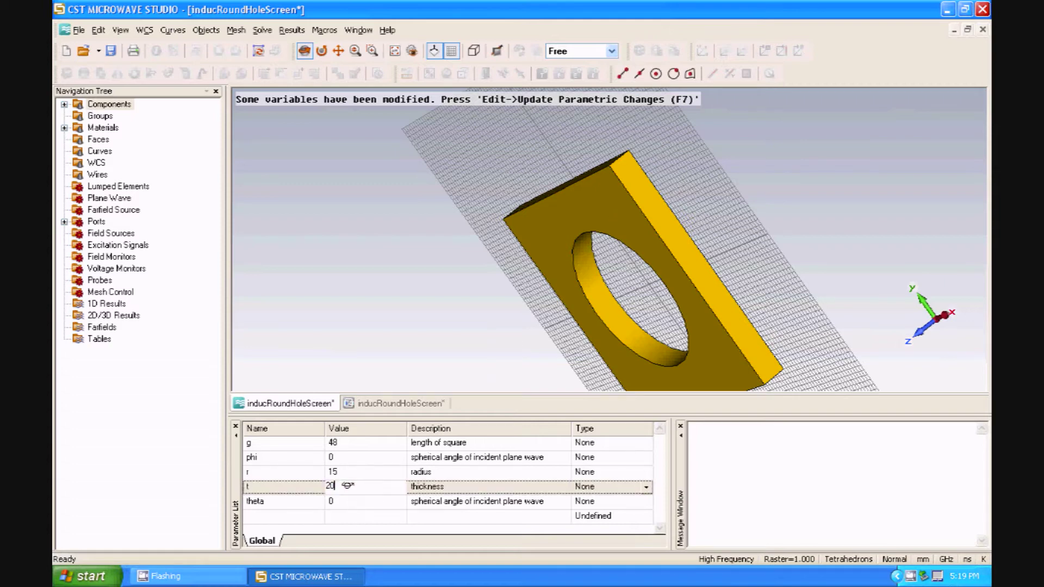
{"action": "left_click", "coordinate": [430, 197]}
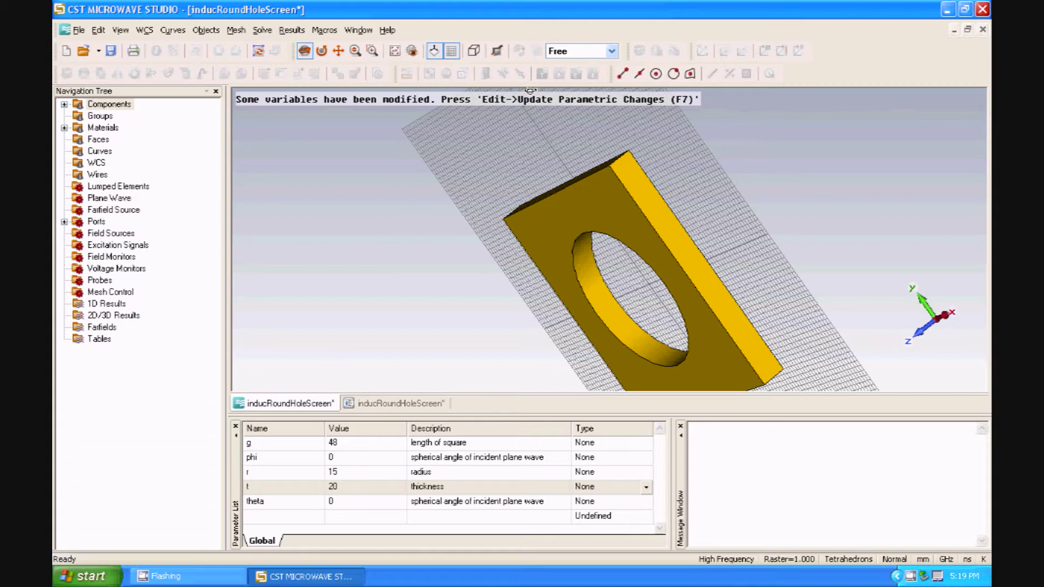
{"action": "key", "text": "F7"}
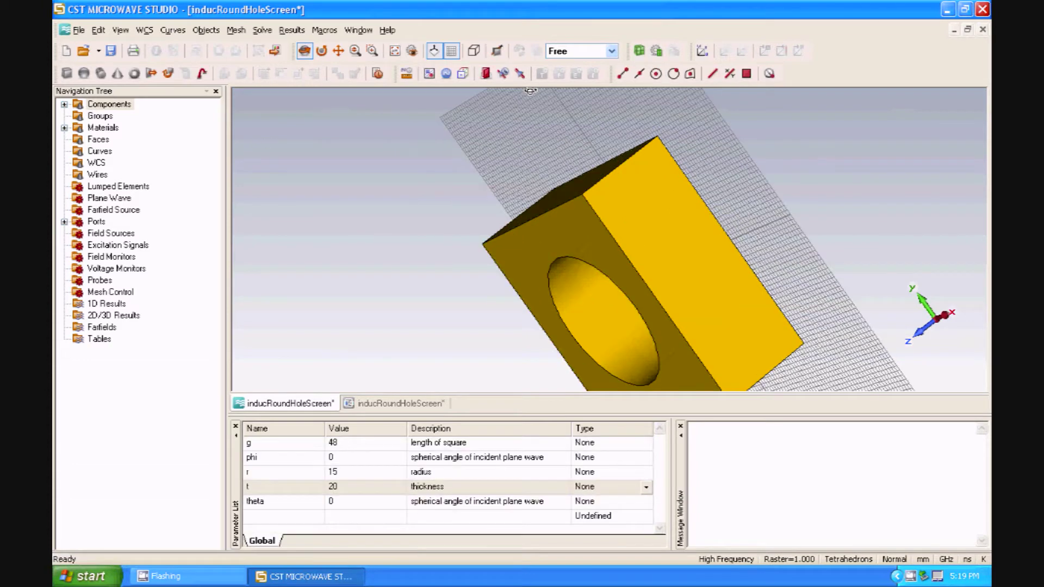
{"action": "left_click_drag", "start_coordinate": [653, 233], "coordinate": [583, 246]}
{"action": "left_click_drag", "start_coordinate": [557, 167], "coordinate": [403, 354]}
- Set the thickness parameter t to 5 and update the parametric model
{"action": "left_click", "coordinate": [336, 487]}
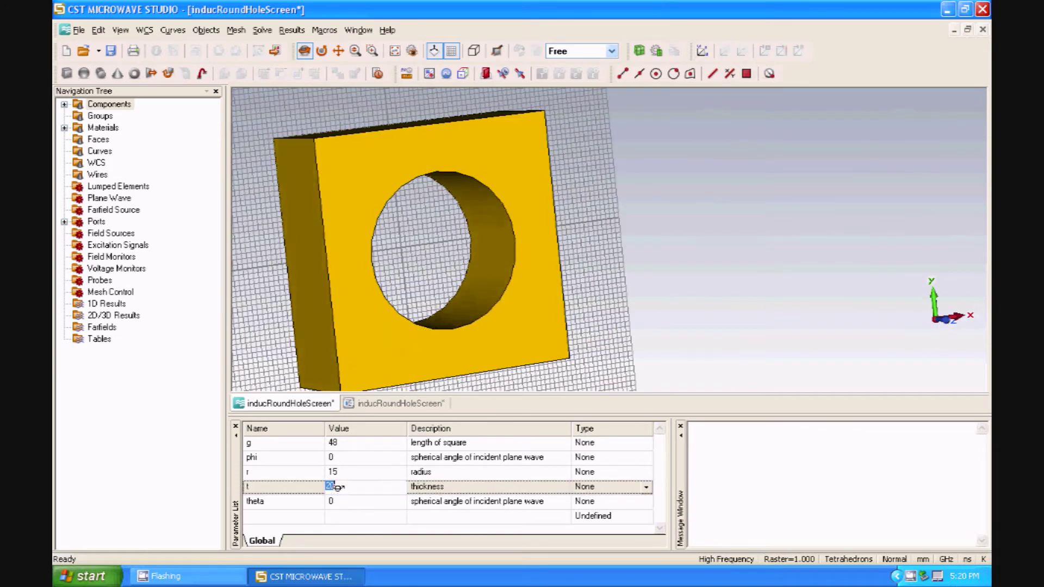
{"action": "type", "text": "5"}
{"action": "key", "text": "Tab"}
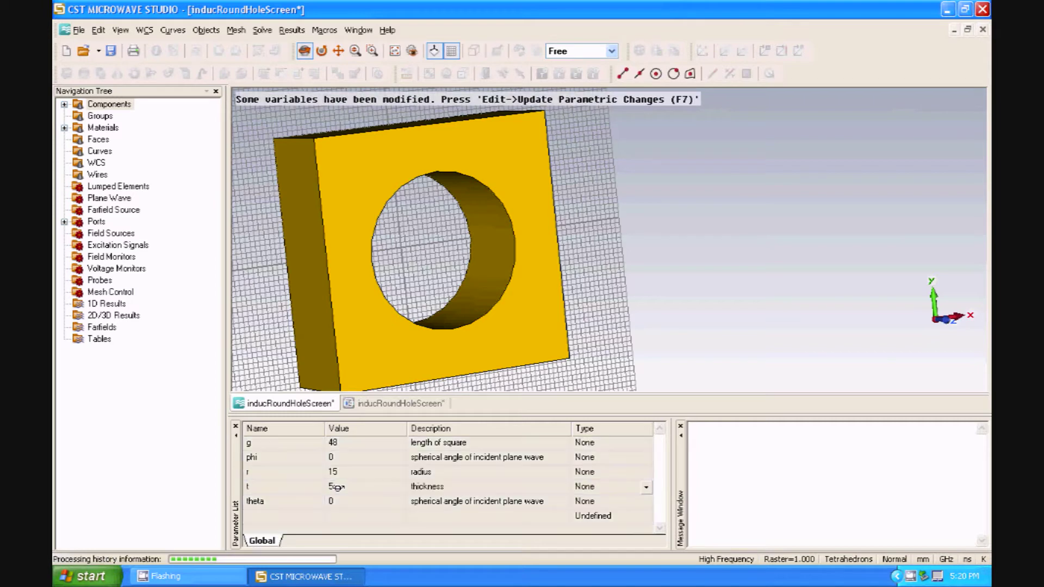
{"action": "key", "text": "F7"}
{"action": "left_click_drag", "start_coordinate": [590, 270], "coordinate": [468, 298]}
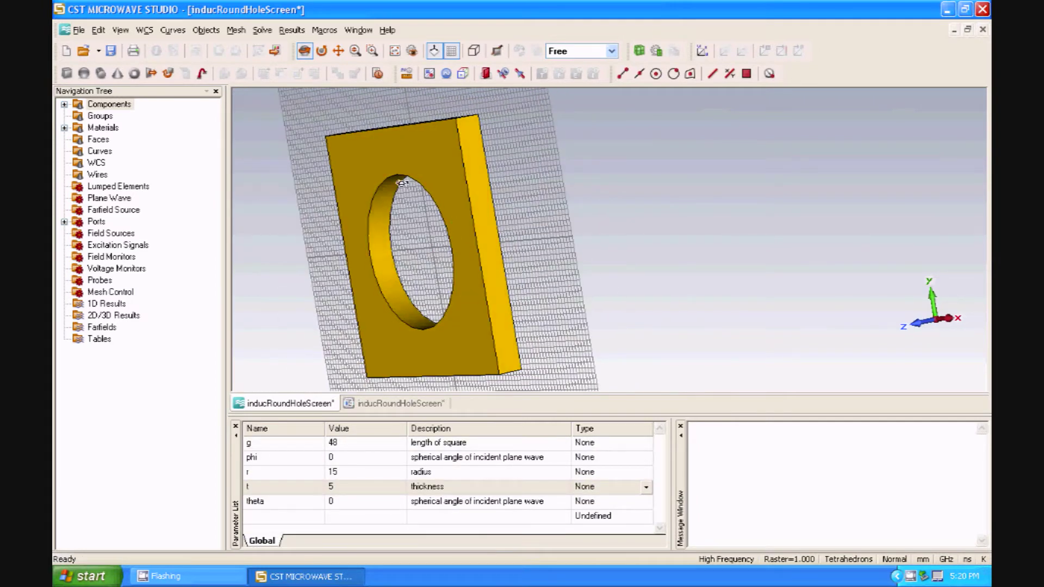
{"action": "left_click_drag", "start_coordinate": [427, 179], "coordinate": [486, 240]}
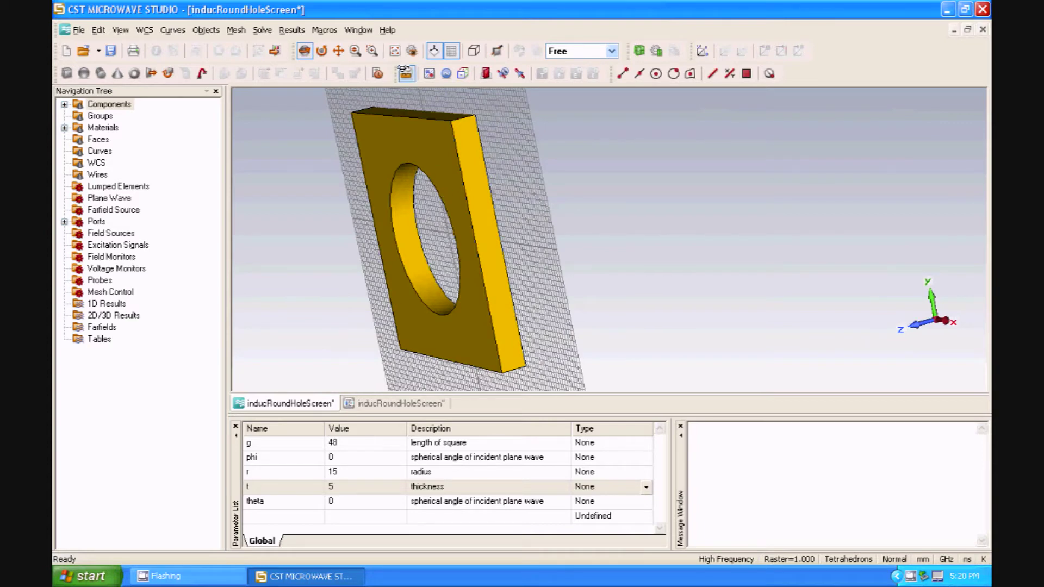
- Configure the project units to um for dimensions and THz for frequency
{"action": "left_click", "coordinate": [406, 73]}
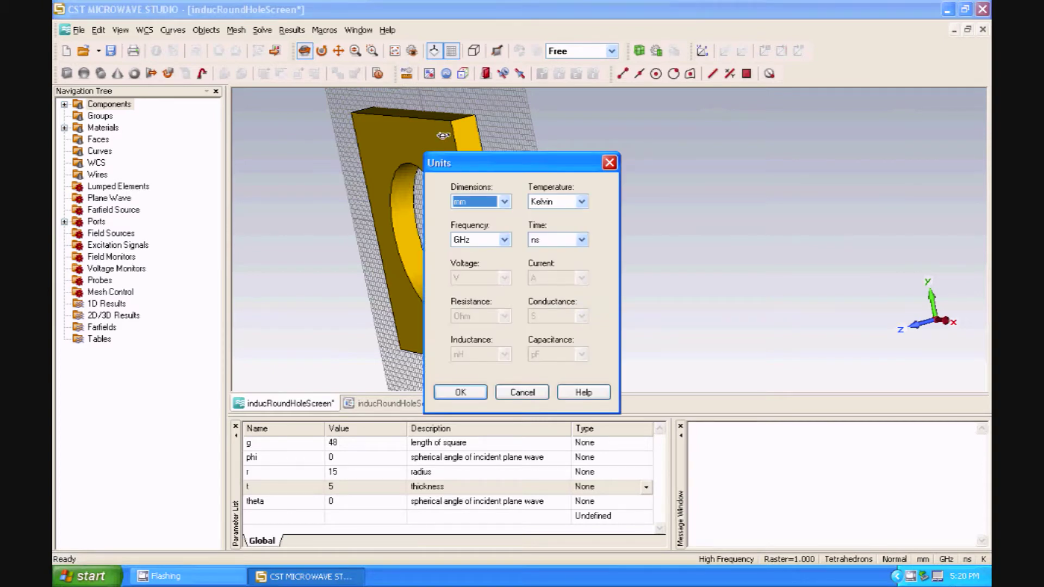
{"action": "left_click_drag", "start_coordinate": [457, 152], "coordinate": [310, 111]}
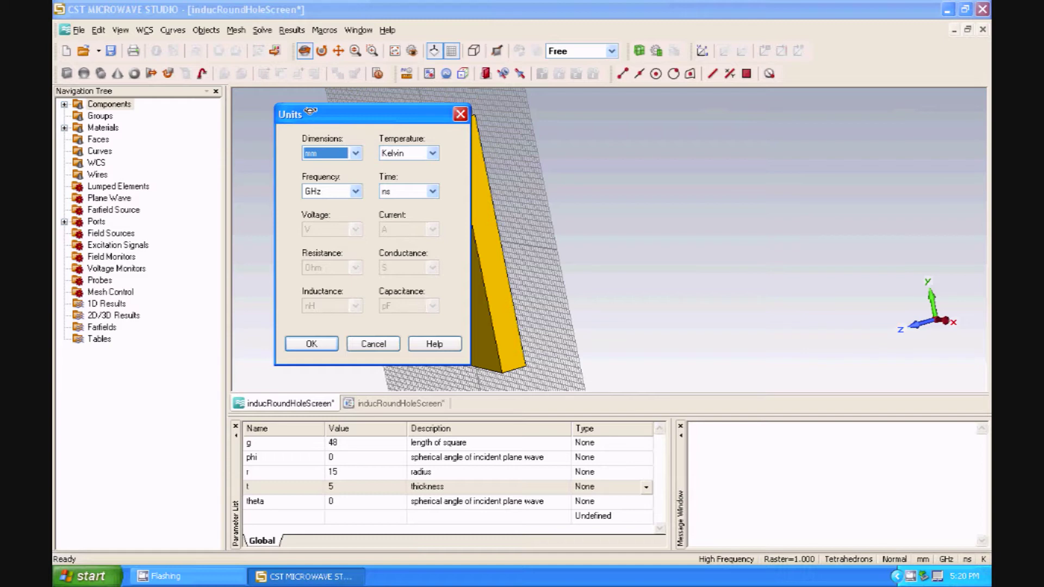
{"action": "left_click", "coordinate": [320, 154]}
{"action": "left_click", "coordinate": [343, 156]}
{"action": "left_click", "coordinate": [330, 191]}
{"action": "left_click", "coordinate": [320, 242]}
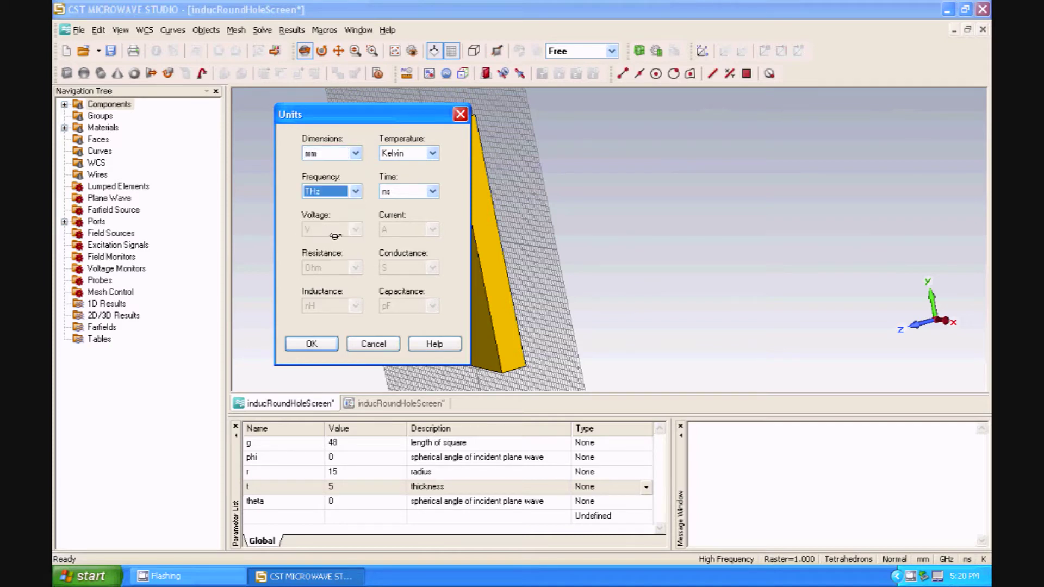
{"action": "left_click", "coordinate": [314, 159]}
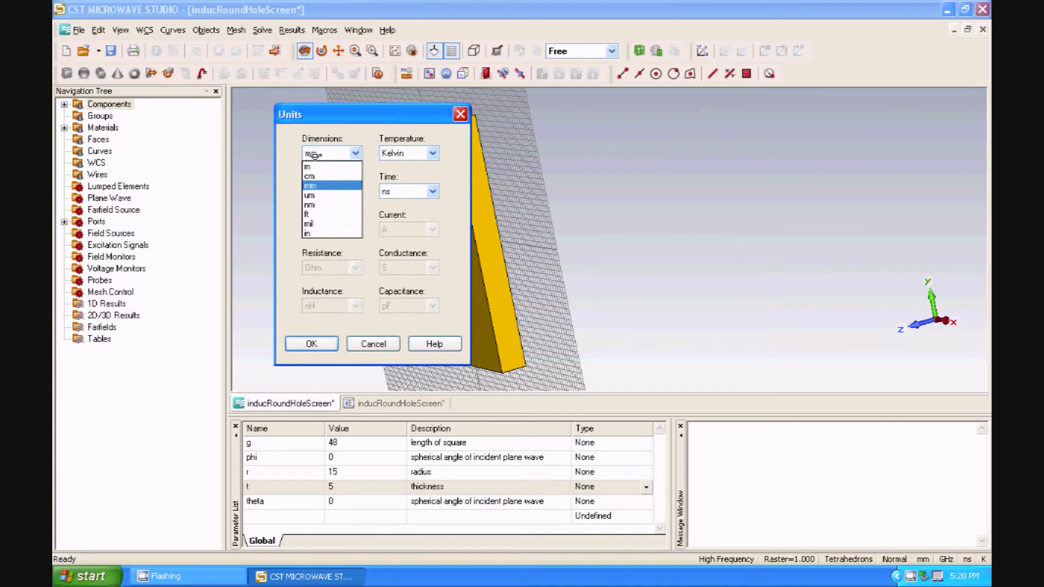
{"action": "left_click", "coordinate": [315, 194]}
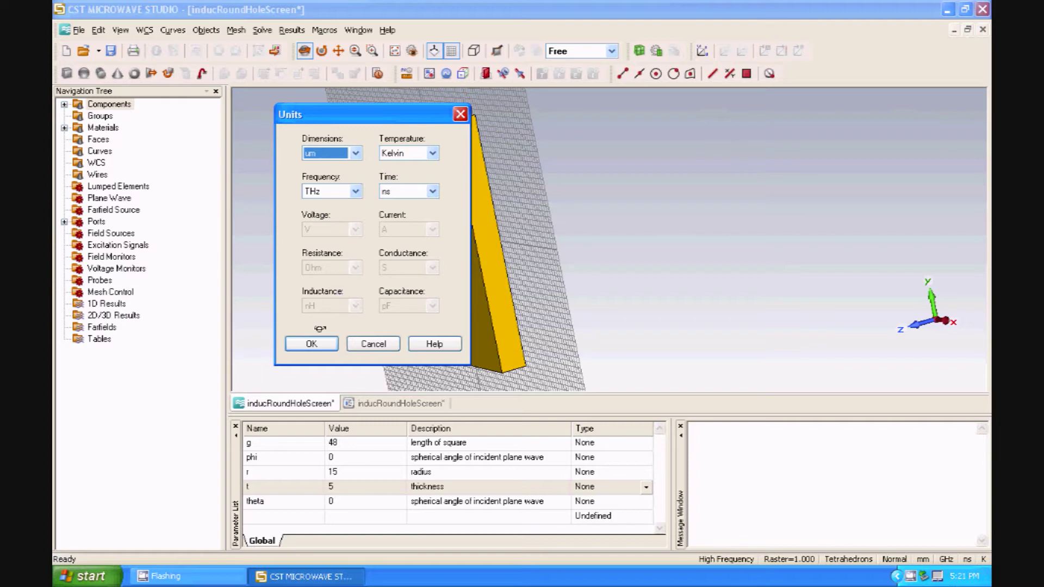
{"action": "left_click", "coordinate": [308, 344]}
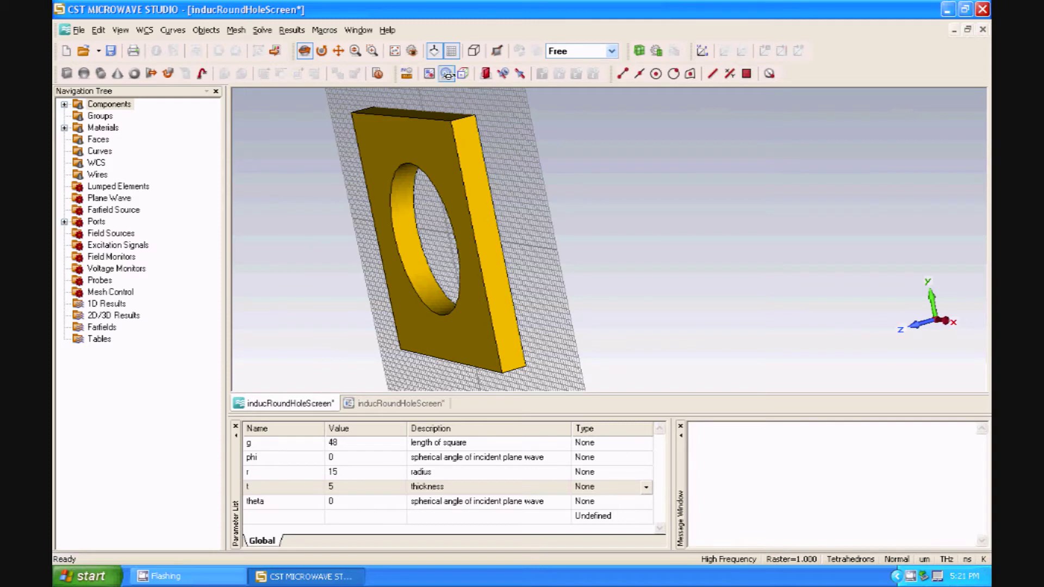
- Define the minimum and maximum frequency of the simulation's frequency range
{"action": "left_click", "coordinate": [447, 74]}
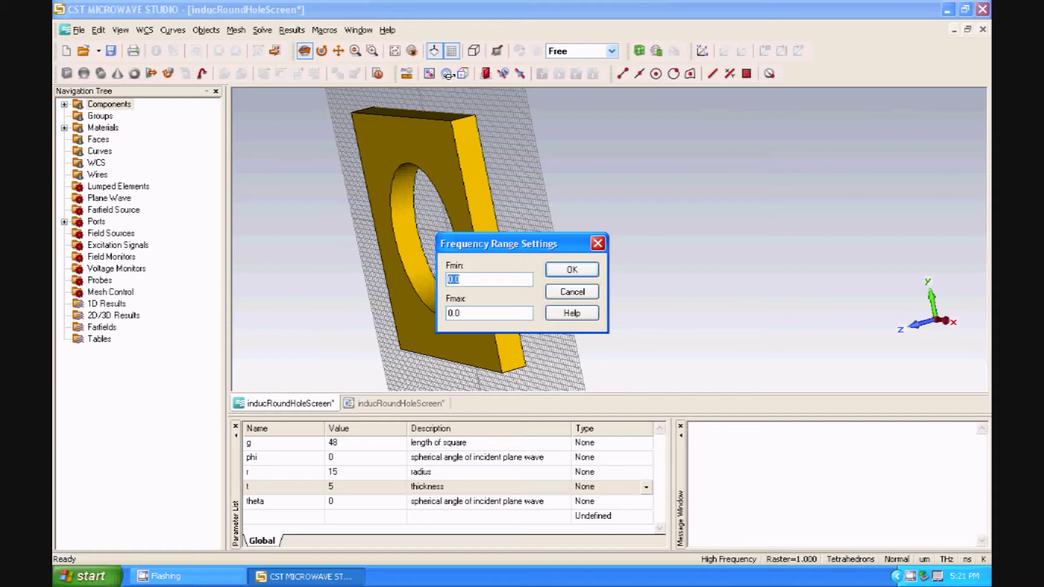
{"action": "key", "text": "Tab"}
{"action": "left_click", "coordinate": [569, 271]}
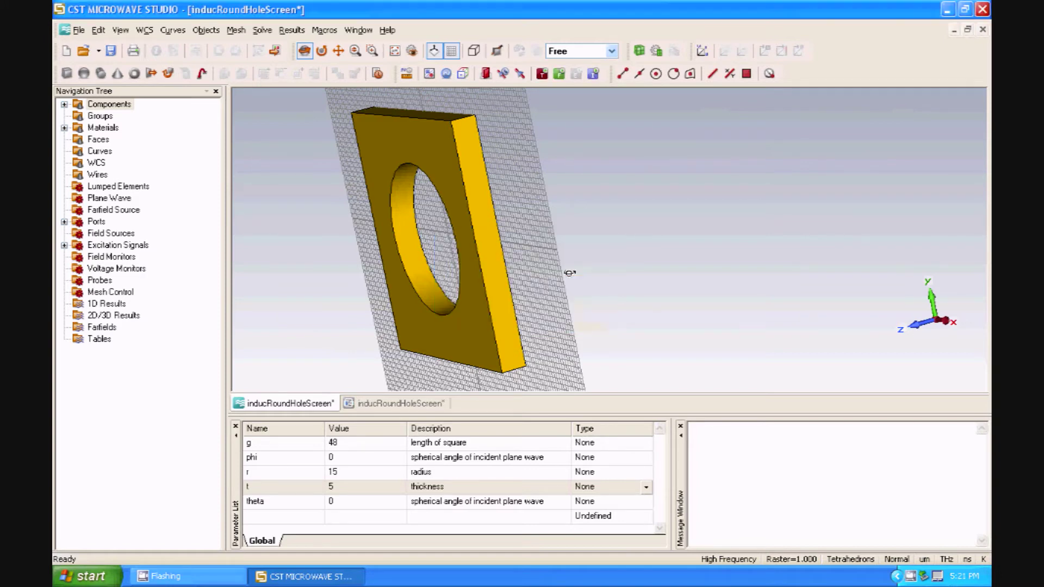
- Open the boundary conditions and examine the repeated unit cells and the boundary types available for Xmin
{"action": "left_click", "coordinate": [462, 75]}
{"action": "left_click_drag", "start_coordinate": [572, 214], "coordinate": [549, 226]}
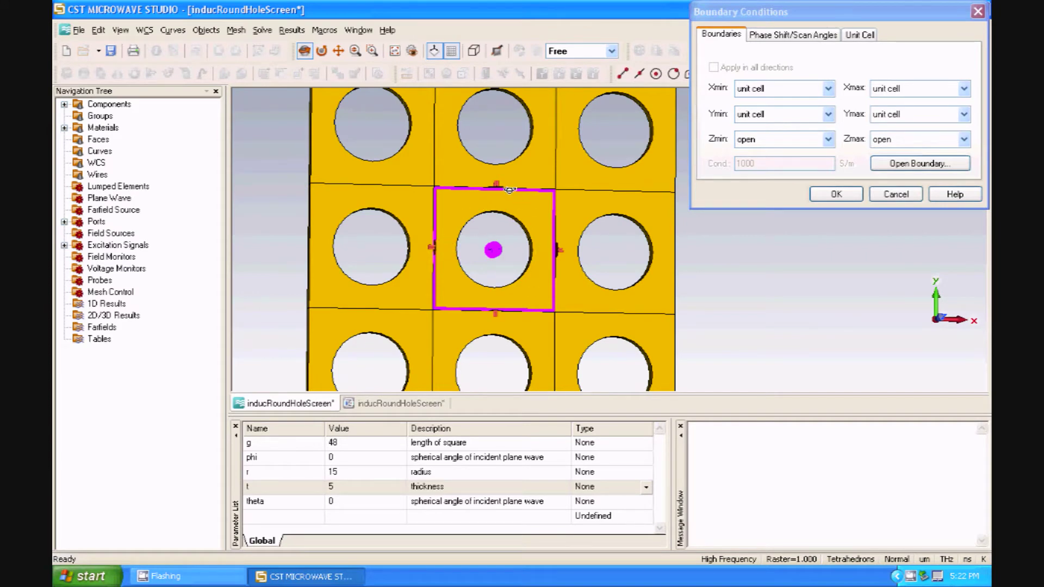
{"action": "left_click_drag", "start_coordinate": [509, 172], "coordinate": [534, 258]}
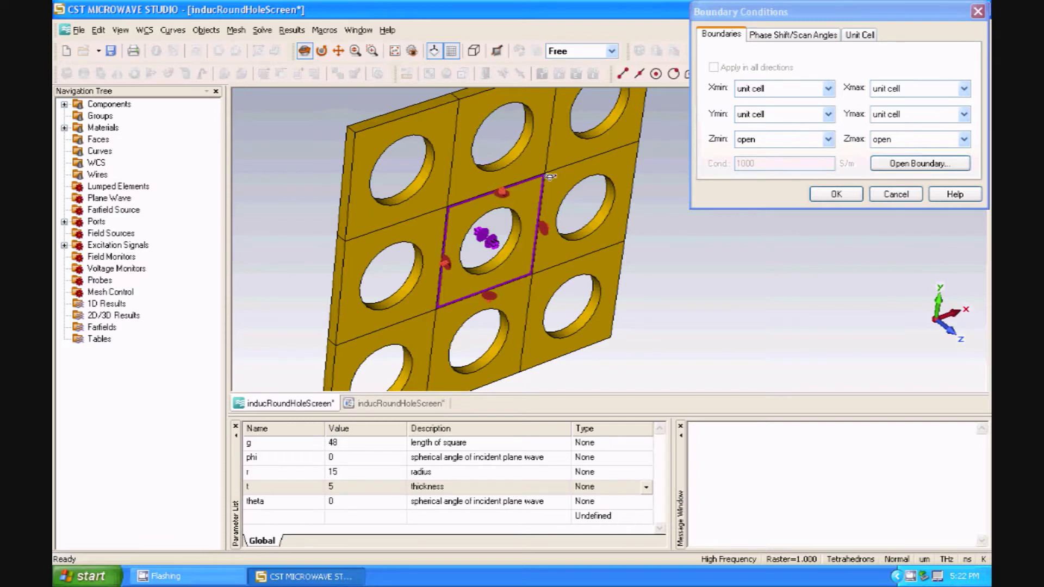
{"action": "left_click_drag", "start_coordinate": [503, 192], "coordinate": [730, 265]}
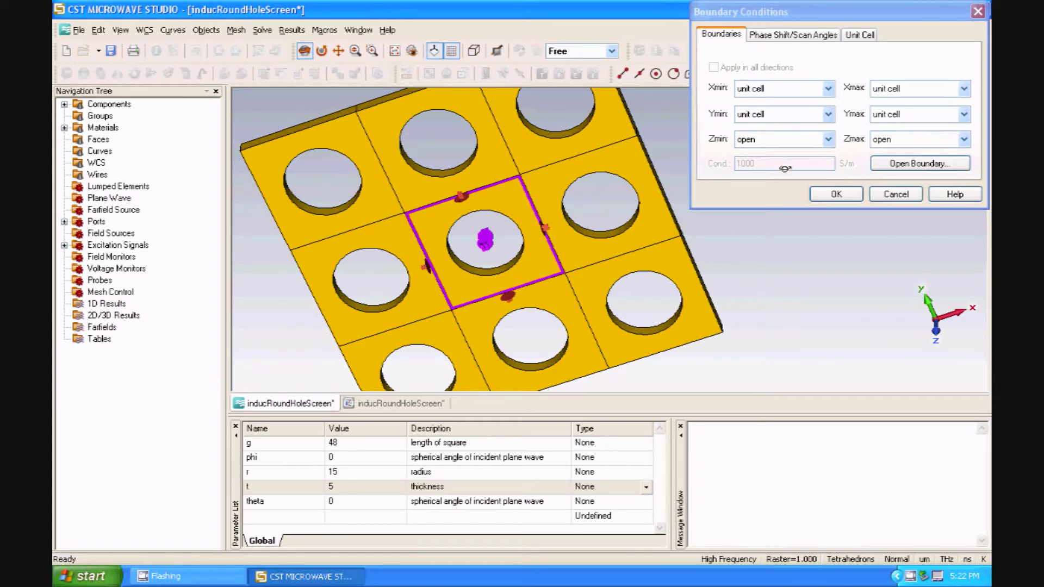
{"action": "left_click_drag", "start_coordinate": [567, 269], "coordinate": [656, 276]}
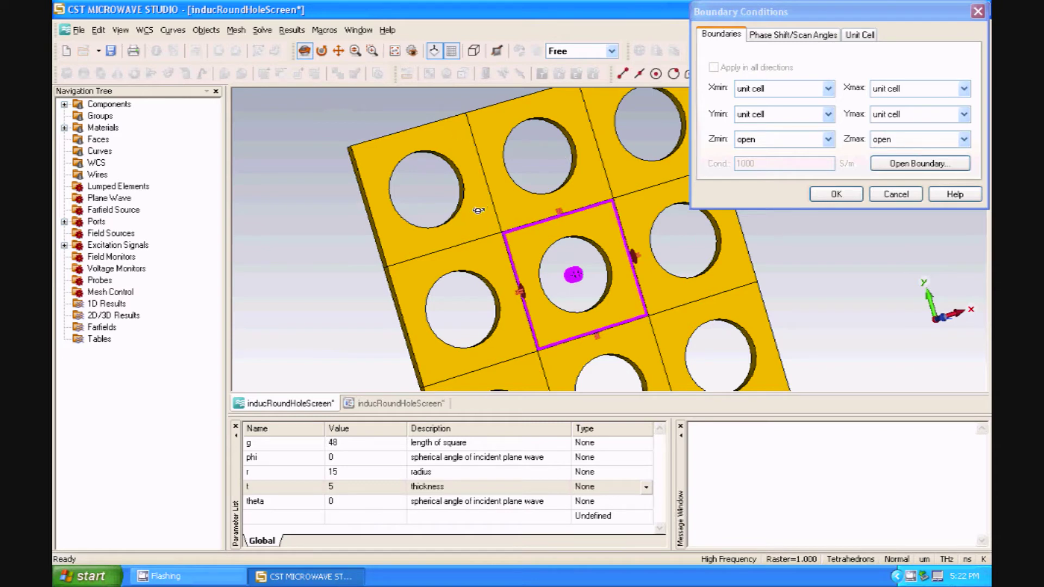
{"action": "left_click_drag", "start_coordinate": [811, 7], "coordinate": [768, 49]}
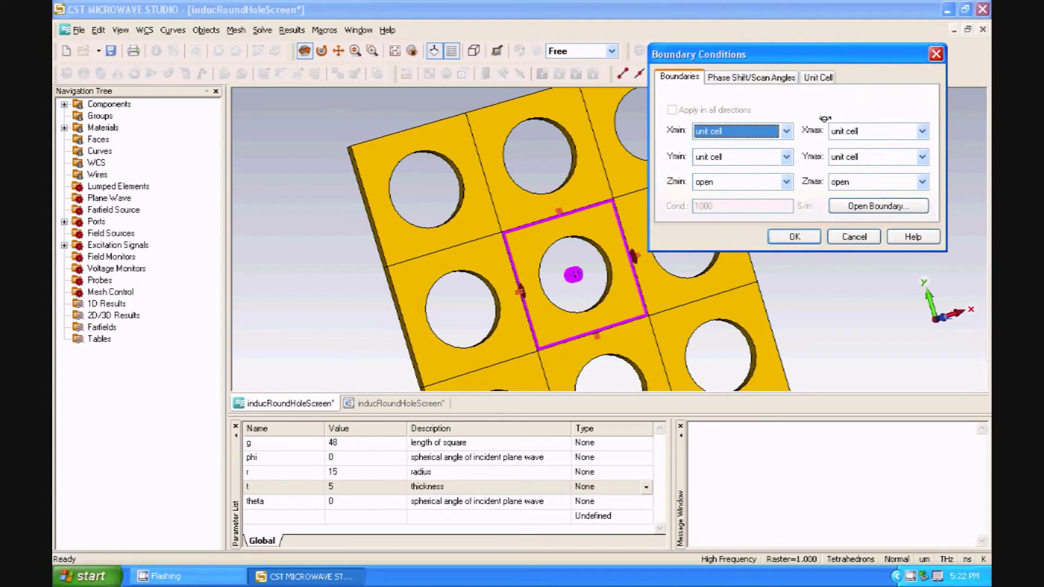
{"action": "left_click_drag", "start_coordinate": [750, 54], "coordinate": [777, 41]}
{"action": "mouse_move", "coordinate": [582, 196]}
{"action": "left_mouse_down"}
{"action": "mouse_move", "coordinate": [507, 221]}
{"action": "mouse_move", "coordinate": [590, 196]}
{"action": "left_mouse_up"}
{"action": "left_click", "coordinate": [750, 118]}
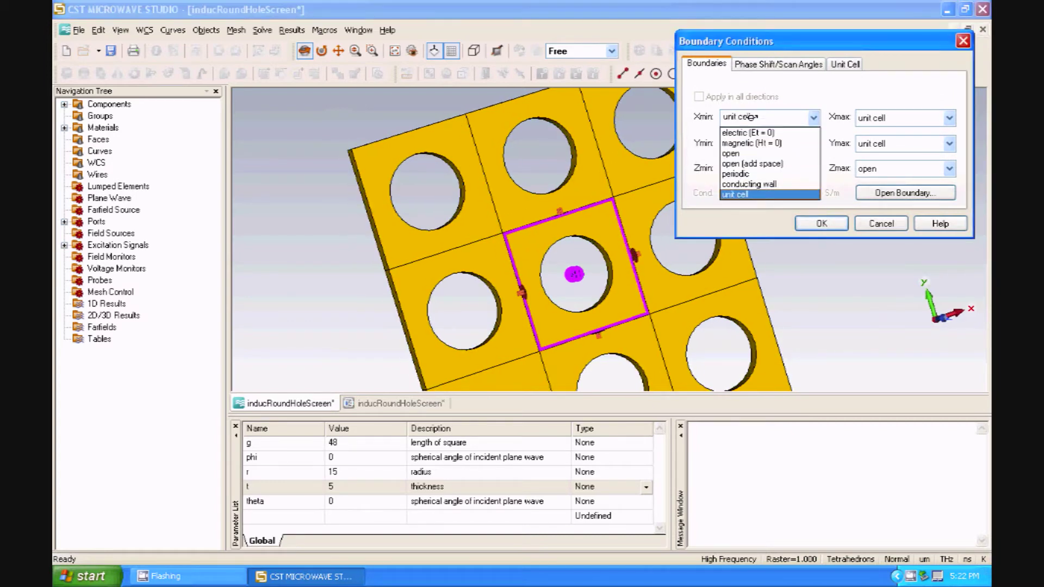
{"action": "left_click", "coordinate": [753, 116]}
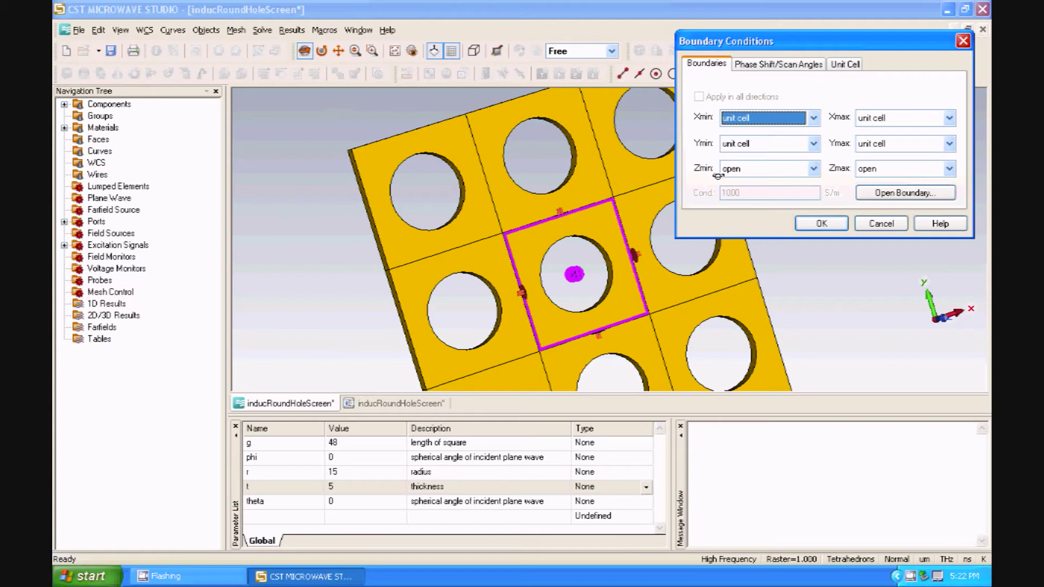
- Set both the Zmin and Zmax boundaries to open (add space)
{"action": "left_click_drag", "start_coordinate": [633, 230], "coordinate": [537, 294]}
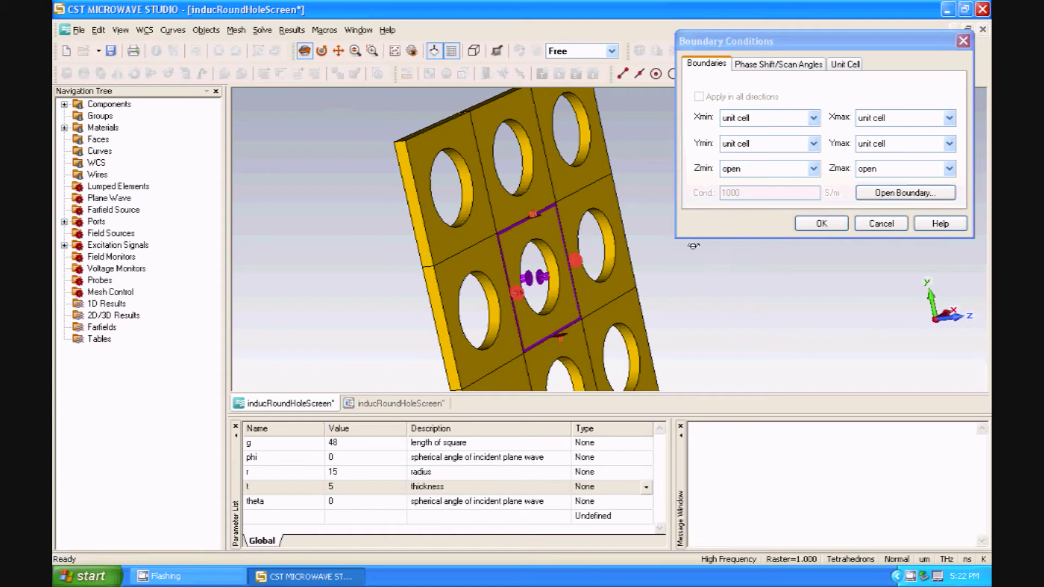
{"action": "mouse_move", "coordinate": [577, 295]}
{"action": "left_mouse_down"}
{"action": "mouse_move", "coordinate": [505, 313]}
{"action": "mouse_move", "coordinate": [548, 289]}
{"action": "mouse_move", "coordinate": [451, 309]}
{"action": "mouse_move", "coordinate": [561, 292]}
{"action": "left_mouse_up"}
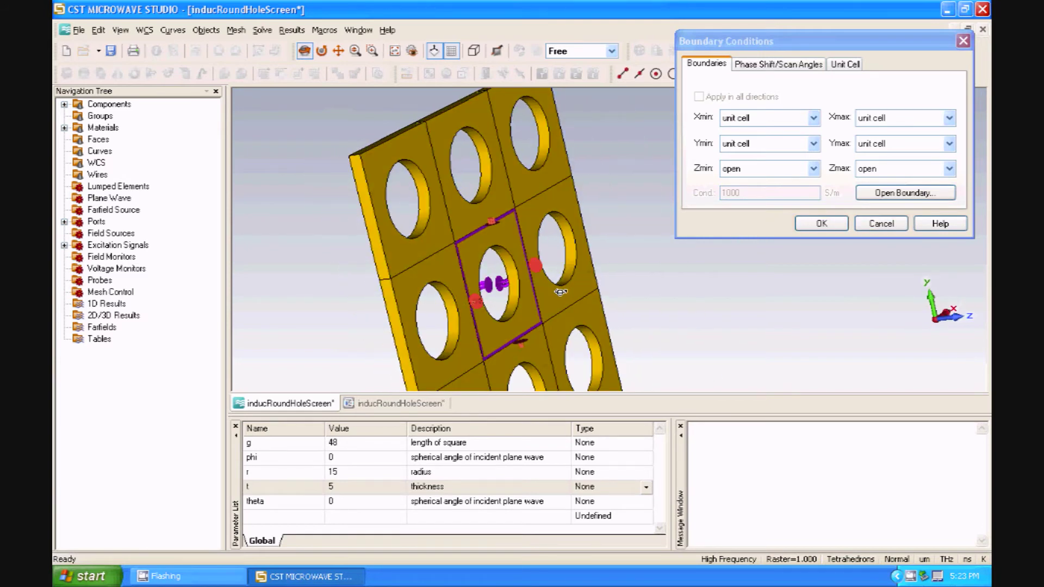
{"action": "left_click_drag", "start_coordinate": [538, 282], "coordinate": [584, 273]}
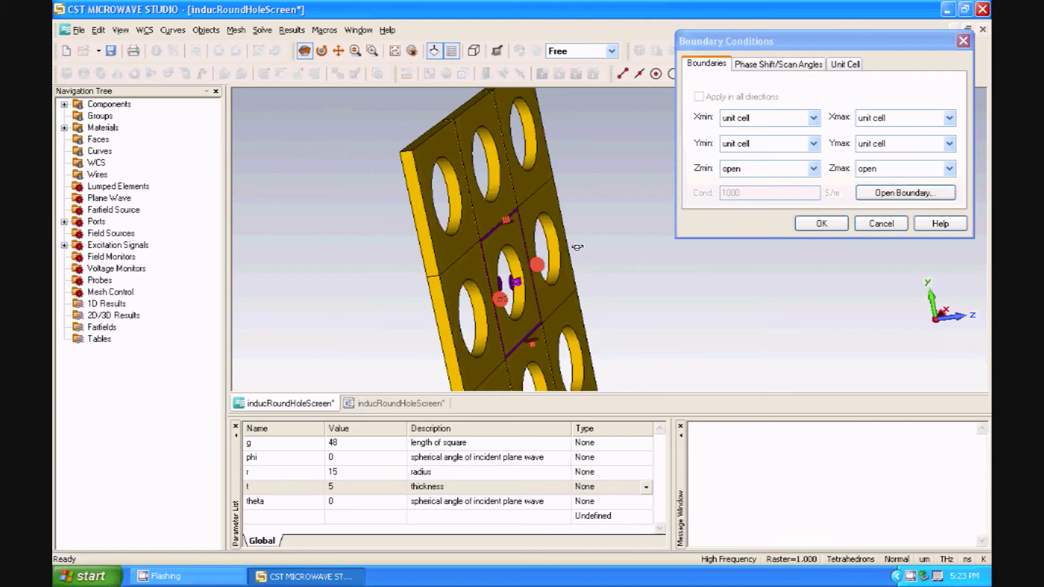
{"action": "left_click", "coordinate": [743, 168]}
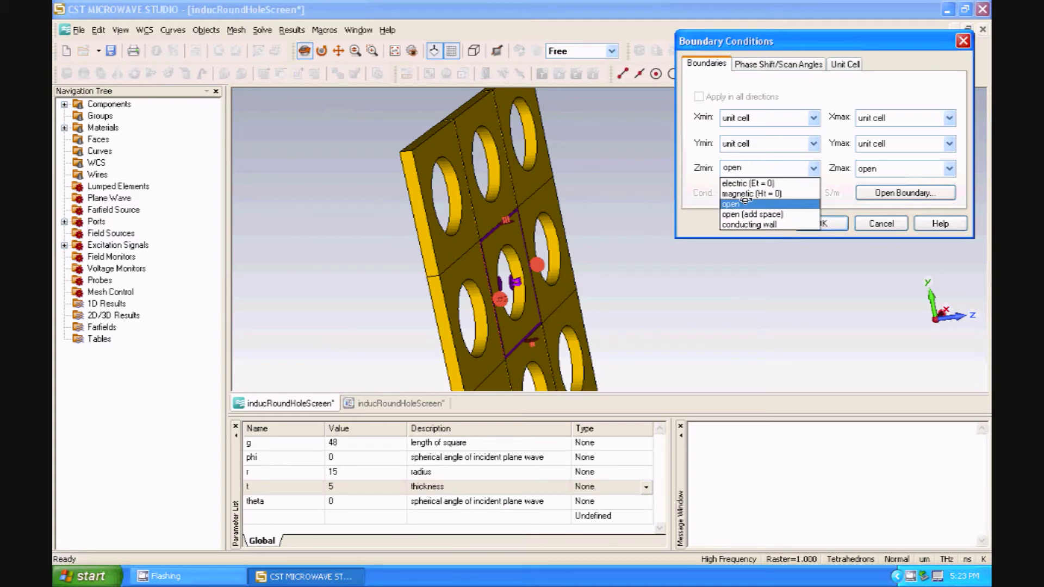
{"action": "left_click", "coordinate": [743, 214]}
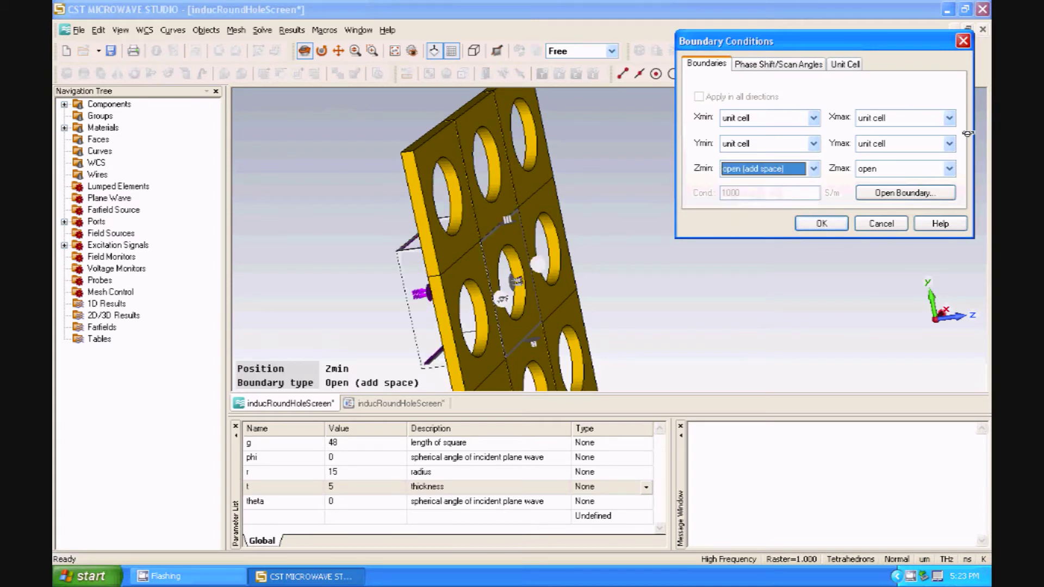
{"action": "left_click", "coordinate": [949, 168]}
{"action": "left_click", "coordinate": [892, 214]}
- Examine the space added in front of and behind the periodic screen from several angles
{"action": "left_click_drag", "start_coordinate": [594, 294], "coordinate": [593, 256]}
{"action": "scroll", "coordinate": [592, 256], "scroll_direction": "up", "scroll_amount": 5}
{"action": "left_click_drag", "start_coordinate": [663, 332], "coordinate": [623, 374]}
{"action": "scroll", "coordinate": [623, 374], "scroll_direction": "down", "scroll_amount": 4}
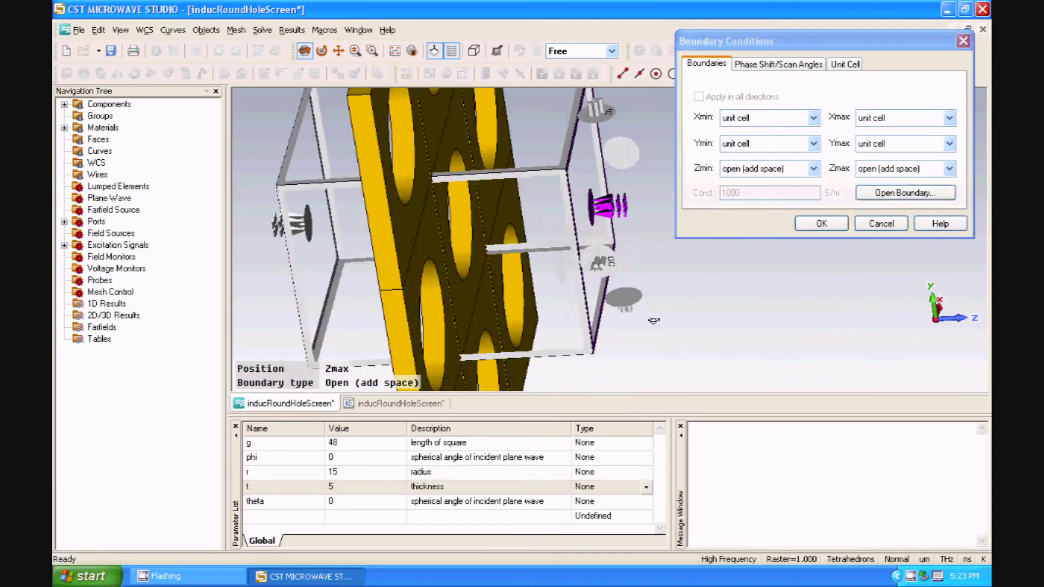
{"action": "mouse_move", "coordinate": [650, 260]}
{"action": "left_mouse_down"}
{"action": "mouse_move", "coordinate": [514, 273]}
{"action": "mouse_move", "coordinate": [624, 279]}
{"action": "mouse_move", "coordinate": [592, 273]}
{"action": "mouse_move", "coordinate": [636, 264]}
{"action": "left_mouse_up"}
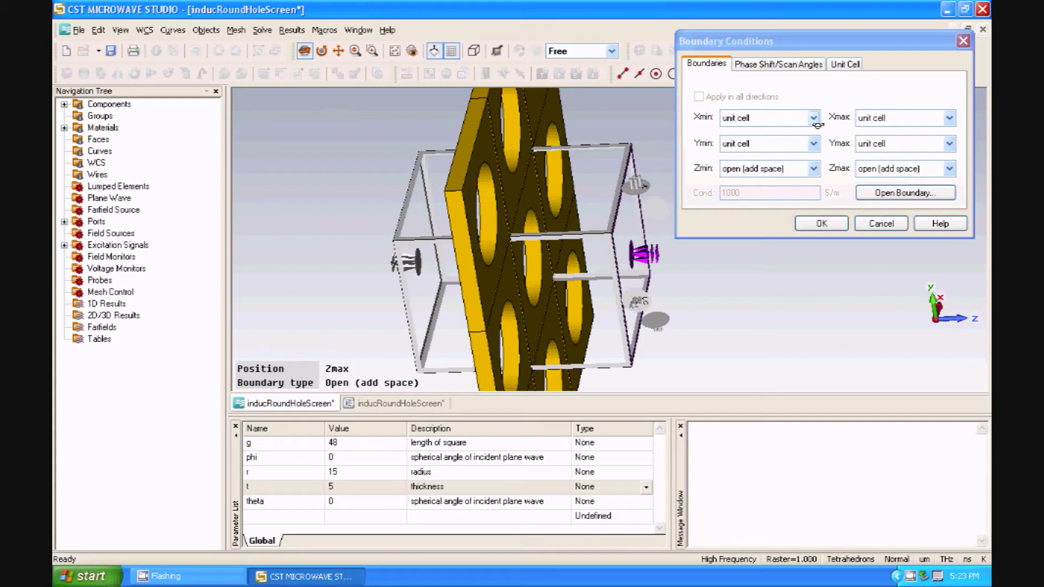
{"action": "left_click_drag", "start_coordinate": [615, 259], "coordinate": [644, 275]}
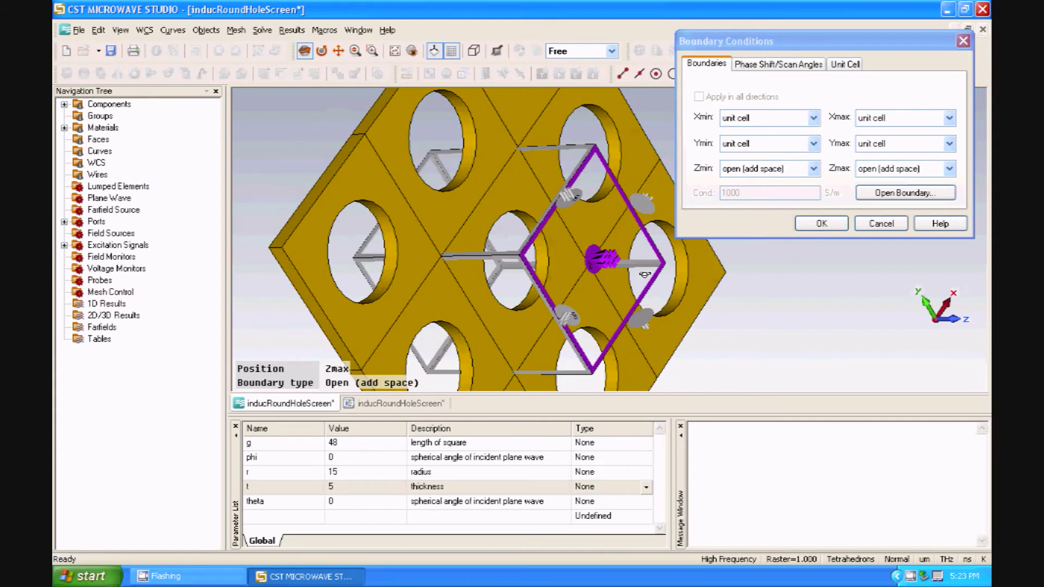
{"action": "left_click_drag", "start_coordinate": [644, 275], "coordinate": [780, 213]}
{"action": "left_click_drag", "start_coordinate": [545, 161], "coordinate": [632, 152]}
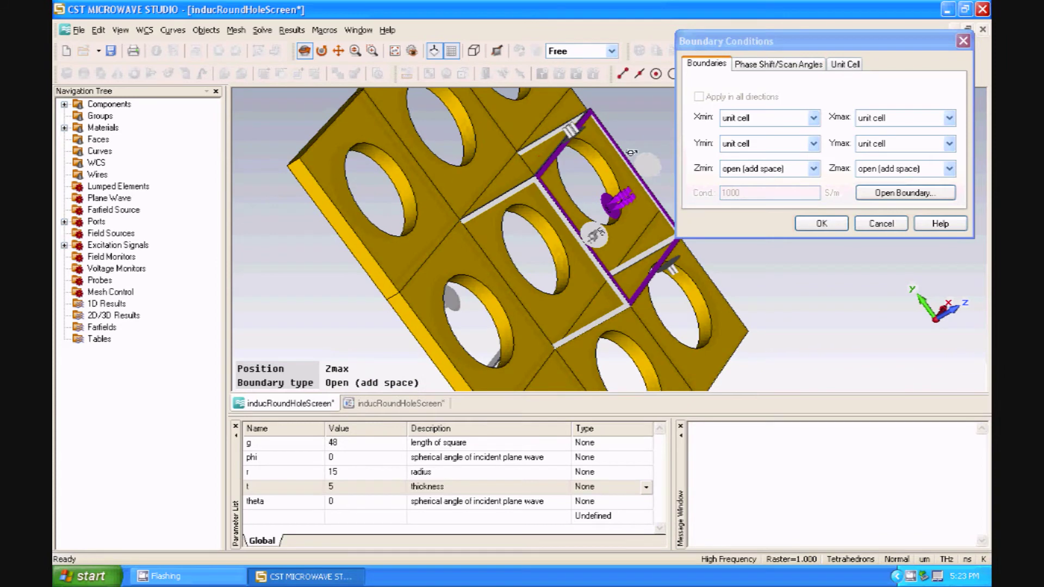
- Try electric (Et = 0) boundaries in the X and Y directions and examine the resulting single-cell simulation box
{"action": "left_click", "coordinate": [767, 116]}
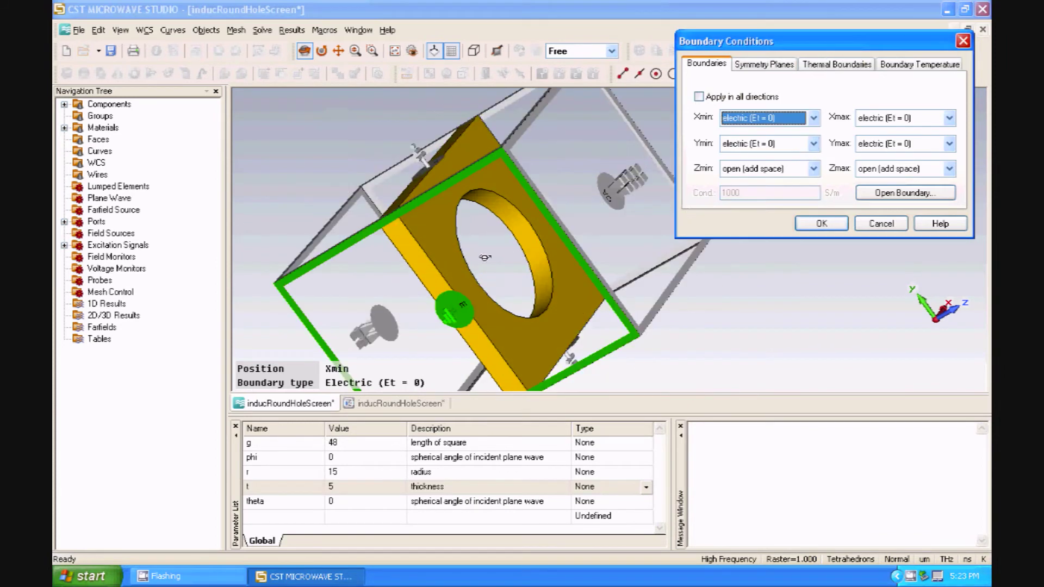
{"action": "left_click", "coordinate": [623, 156]}
{"action": "left_click_drag", "start_coordinate": [623, 156], "coordinate": [593, 277]}
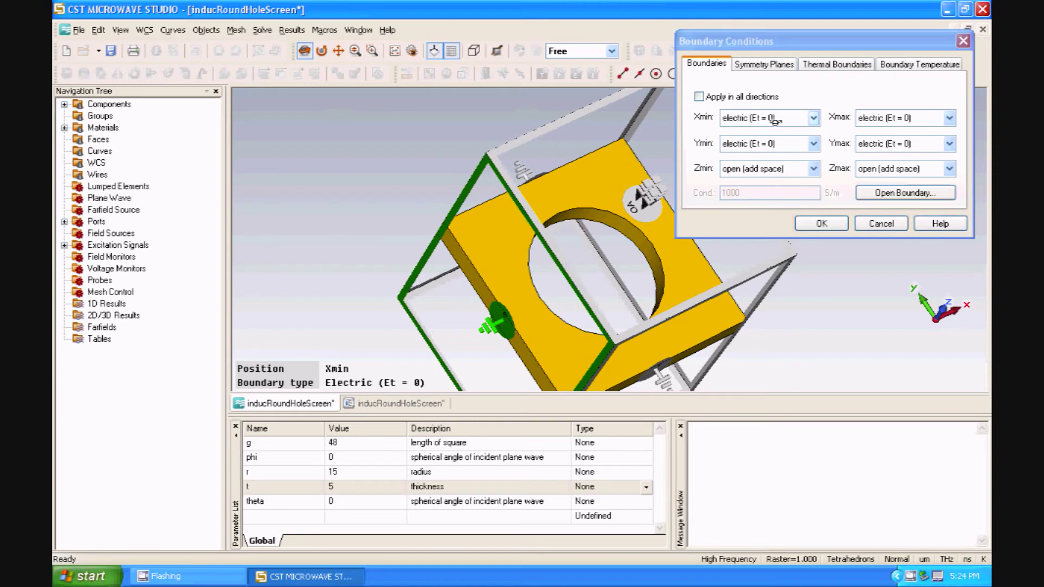
{"action": "left_click_drag", "start_coordinate": [528, 314], "coordinate": [526, 272]}
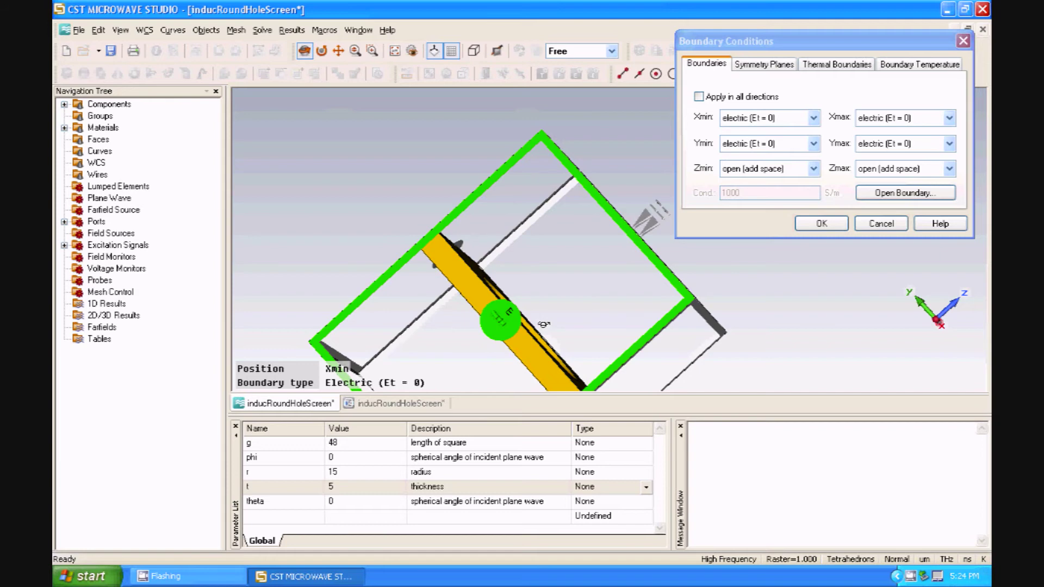
{"action": "left_click_drag", "start_coordinate": [543, 323], "coordinate": [751, 347]}
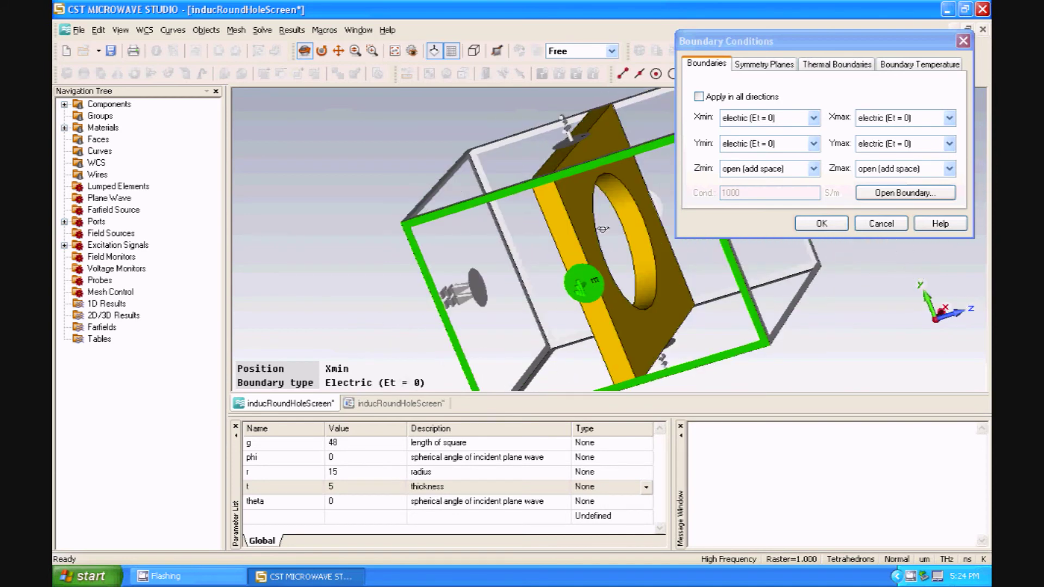
{"action": "left_click_drag", "start_coordinate": [631, 248], "coordinate": [568, 241]}
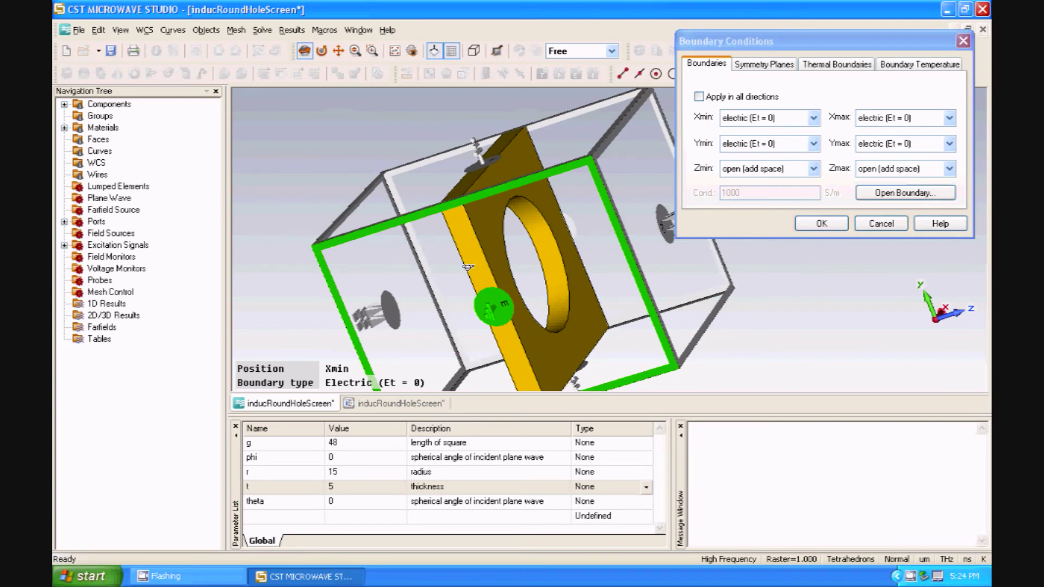
{"action": "mouse_move", "coordinate": [550, 300]}
{"action": "left_mouse_down"}
{"action": "mouse_move", "coordinate": [564, 289]}
{"action": "mouse_move", "coordinate": [554, 314]}
{"action": "left_mouse_up"}
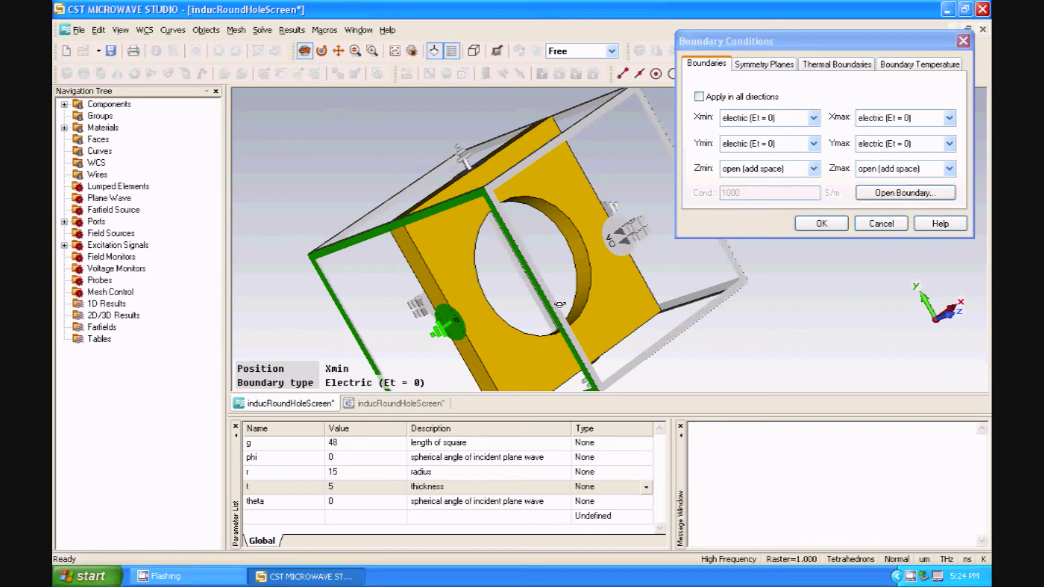
{"action": "left_click_drag", "start_coordinate": [568, 299], "coordinate": [453, 312]}
{"action": "left_click_drag", "start_coordinate": [541, 295], "coordinate": [605, 223]}
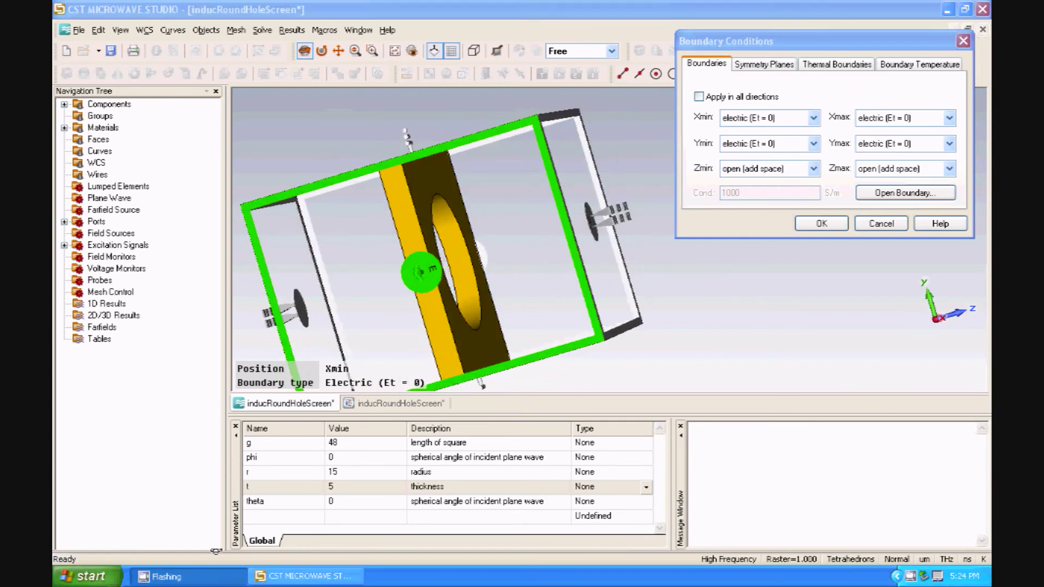
{"action": "left_click", "coordinate": [344, 579]}
{"action": "left_click", "coordinate": [344, 579]}
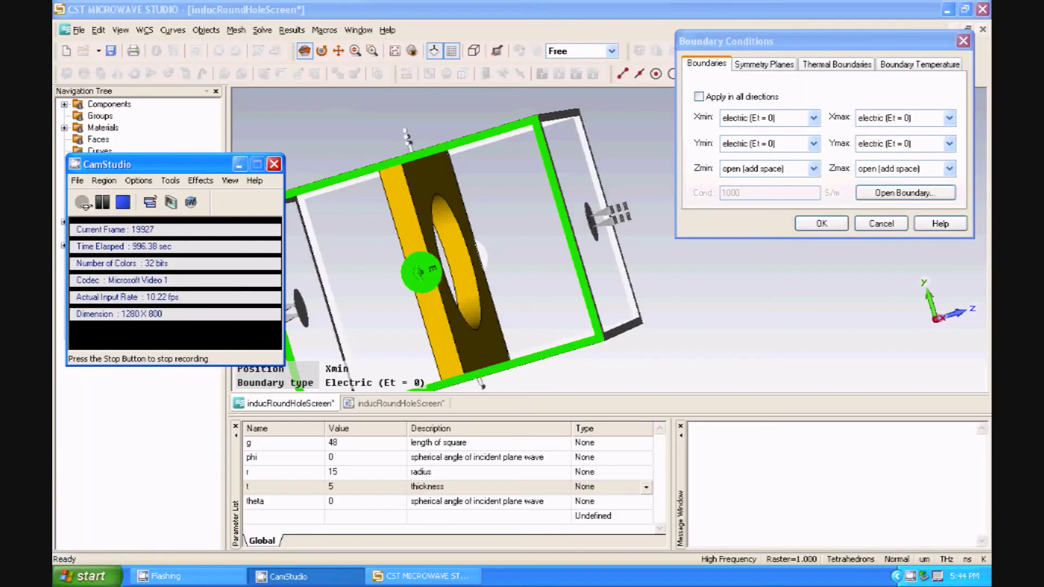
{"action": "left_click", "coordinate": [346, 579]}
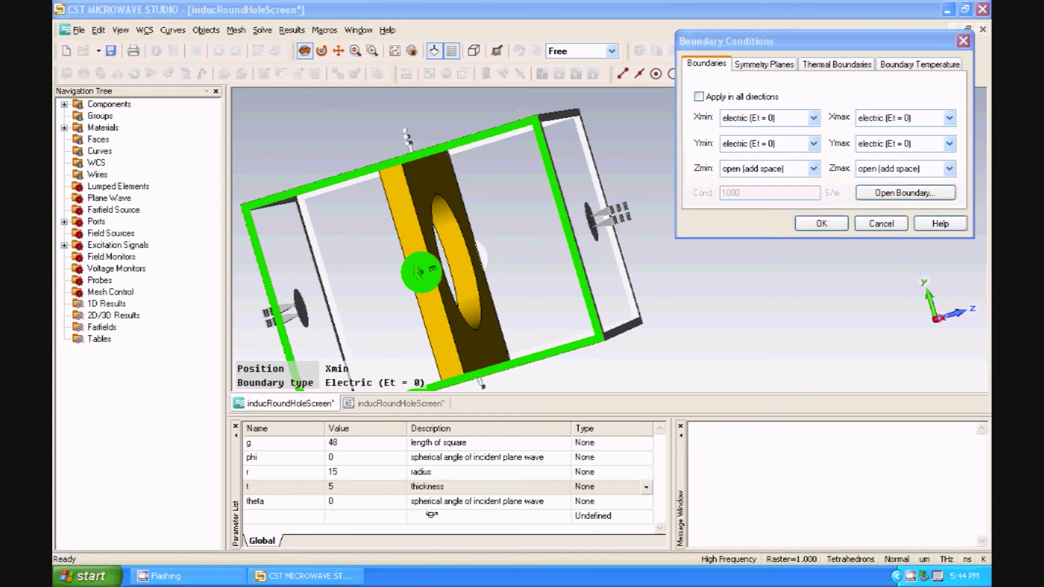
- Set the X and Y boundaries to unit cell and apply the boundary conditions
{"action": "left_click", "coordinate": [730, 117]}
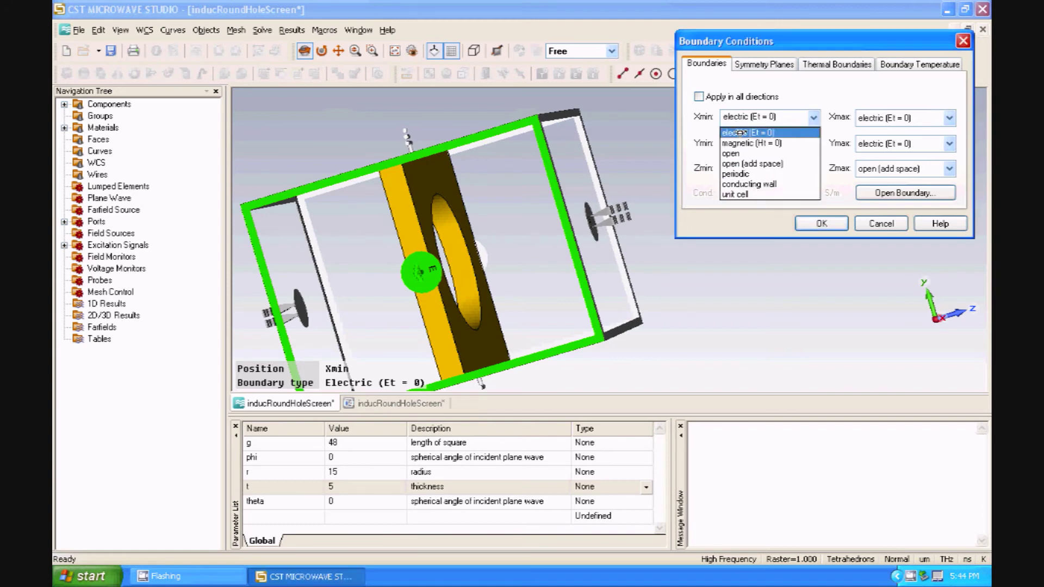
{"action": "left_click", "coordinate": [735, 194]}
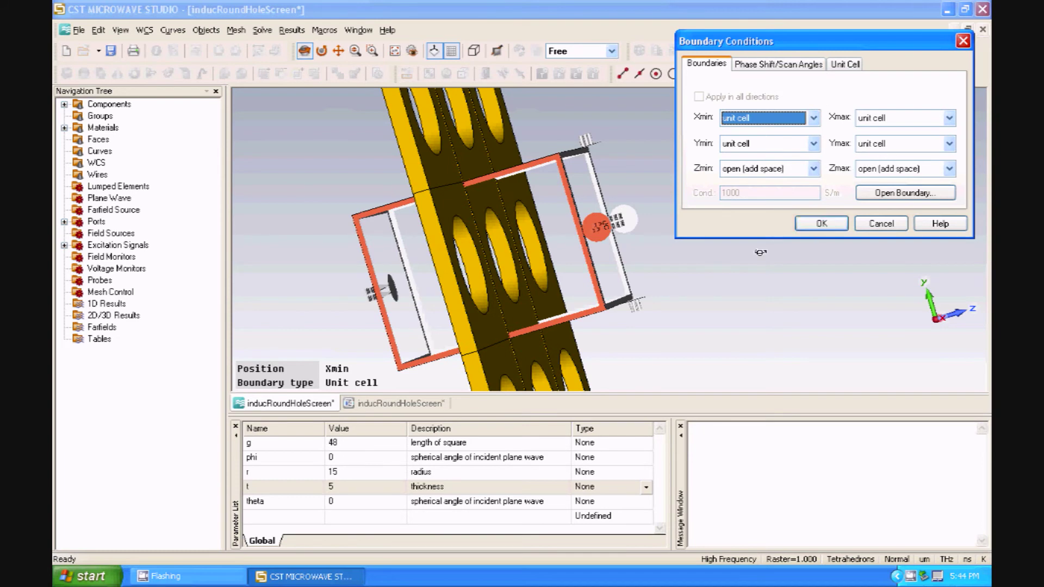
{"action": "left_click", "coordinate": [822, 224]}
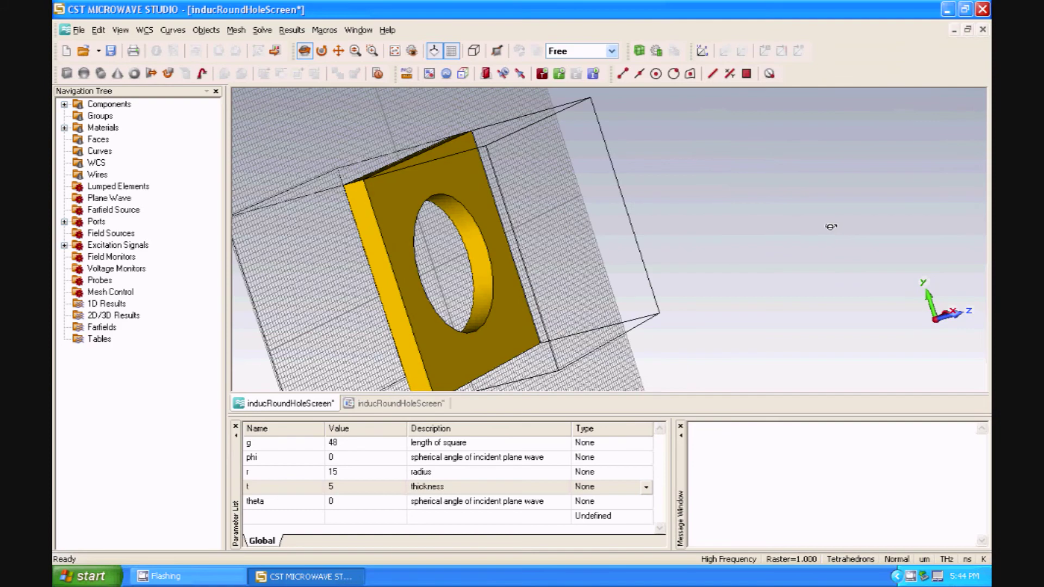
- Expand the model's ports and display the Zmin port on the bounding box
{"action": "left_click_drag", "start_coordinate": [780, 270], "coordinate": [452, 200]}
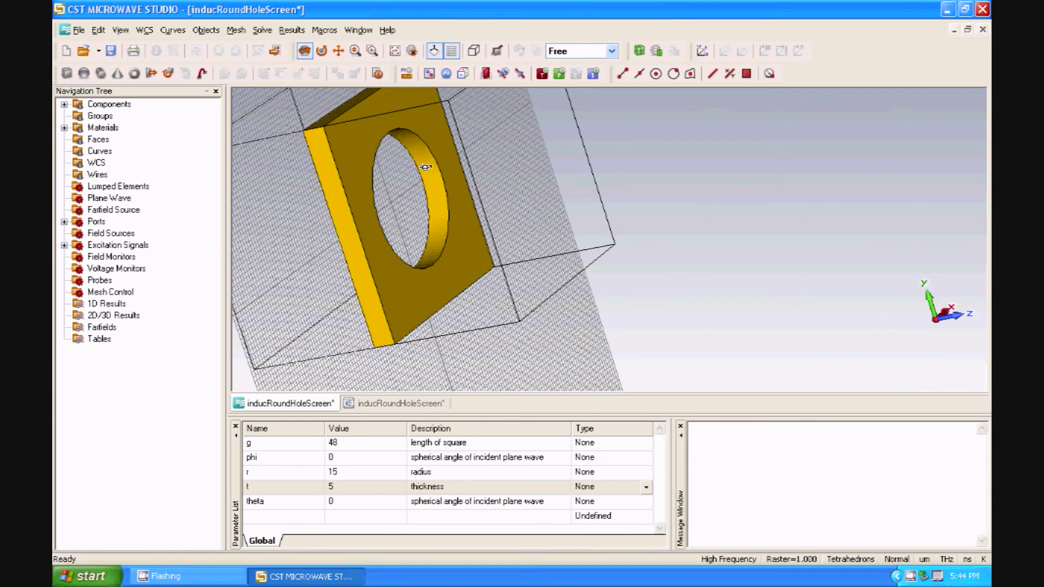
{"action": "left_click_drag", "start_coordinate": [565, 154], "coordinate": [555, 196]}
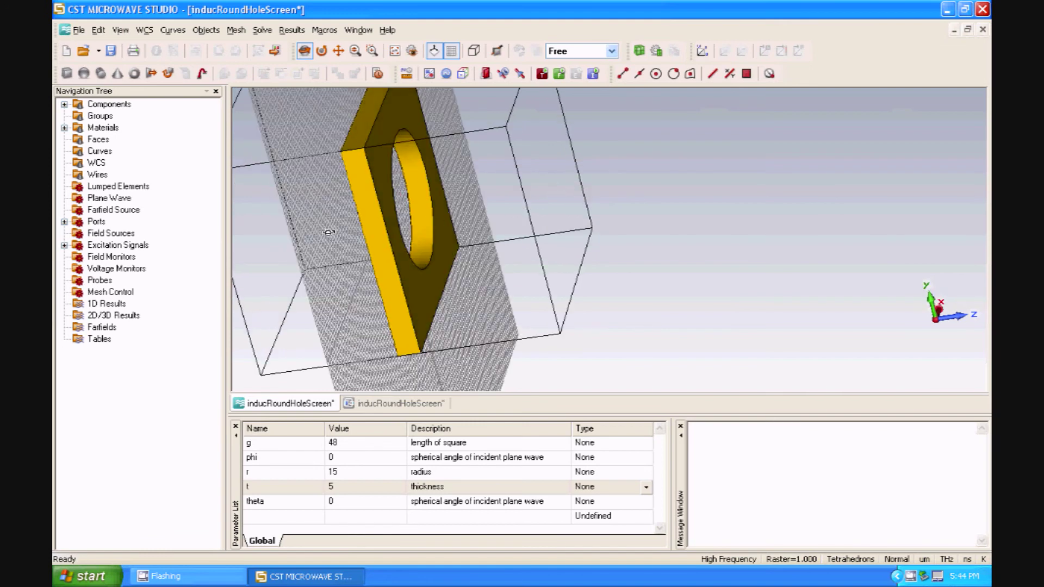
{"action": "left_click", "coordinate": [64, 222]}
{"action": "left_click", "coordinate": [109, 233]}
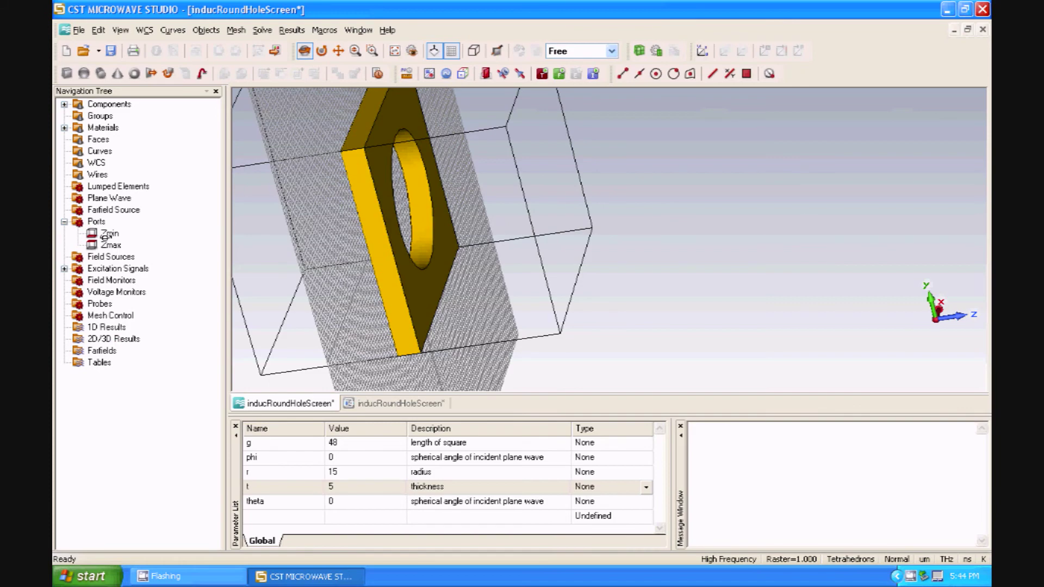
{"action": "left_click_drag", "start_coordinate": [260, 226], "coordinate": [380, 214]}
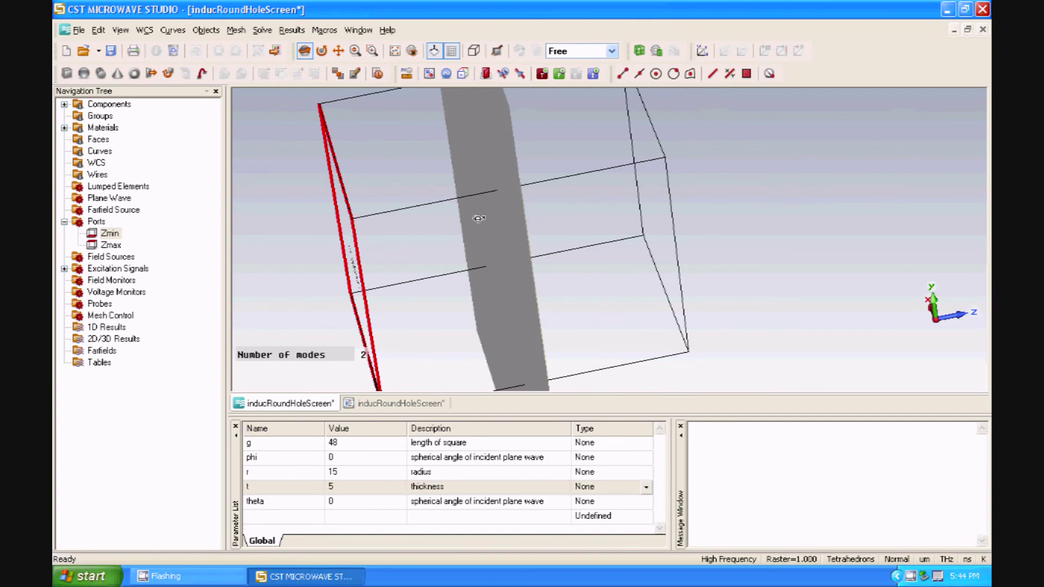
- Try to renumber the Zmin port as port 1
{"action": "left_click", "coordinate": [110, 234]}
{"action": "double_click", "coordinate": [115, 235]}
{"action": "left_click", "coordinate": [572, 272]}
{"action": "double_click", "coordinate": [110, 233]}
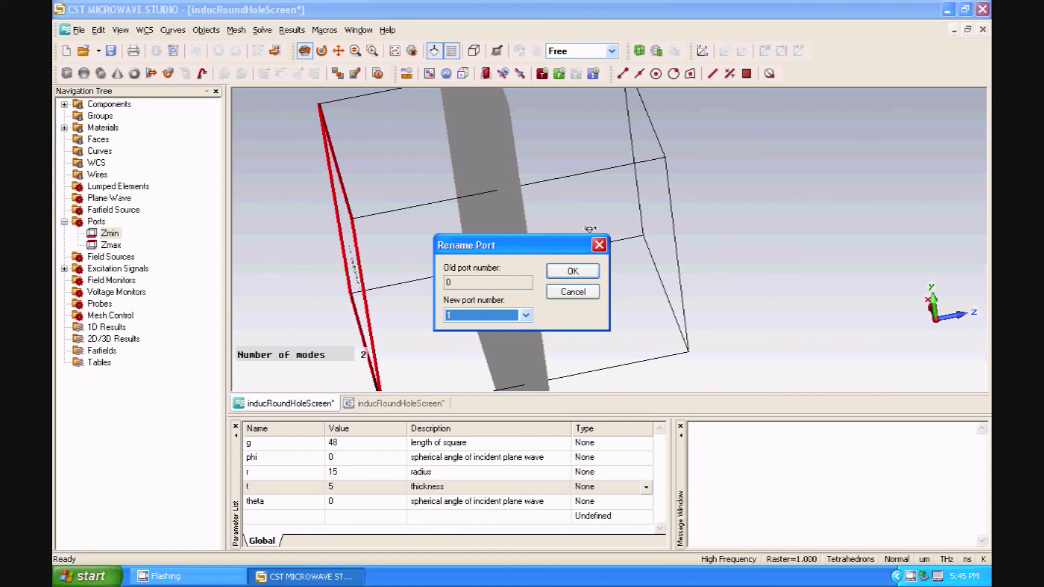
{"action": "left_click", "coordinate": [572, 272]}
- Compare the Zmax and Zmin ports, examining their location and orientation on either side of the screen
{"action": "left_click", "coordinate": [109, 245]}
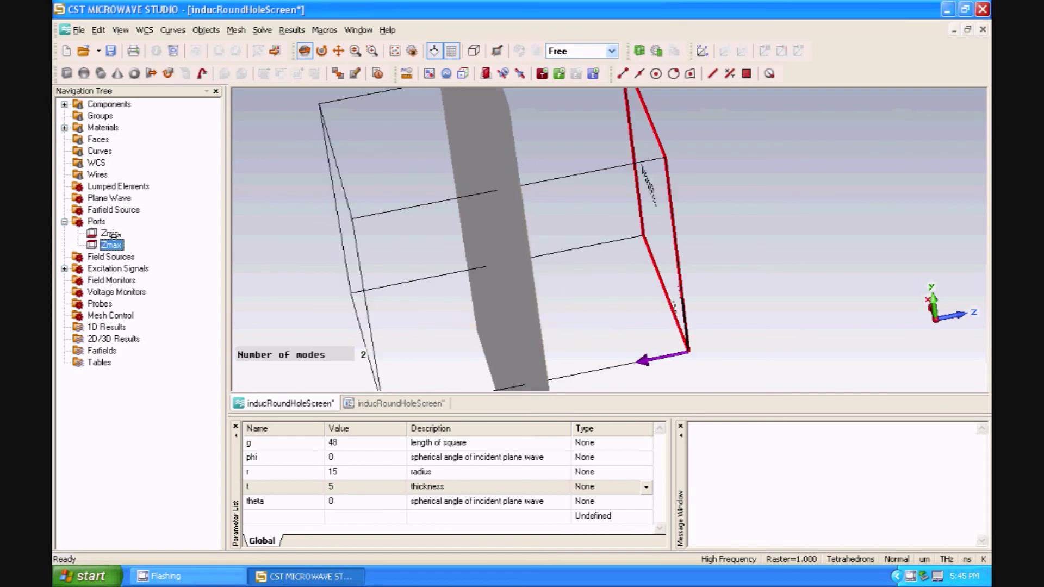
{"action": "left_click", "coordinate": [111, 234]}
{"action": "scroll", "coordinate": [459, 201], "scroll_direction": "down", "scroll_amount": 5}
{"action": "left_click_drag", "start_coordinate": [501, 227], "coordinate": [704, 251]}
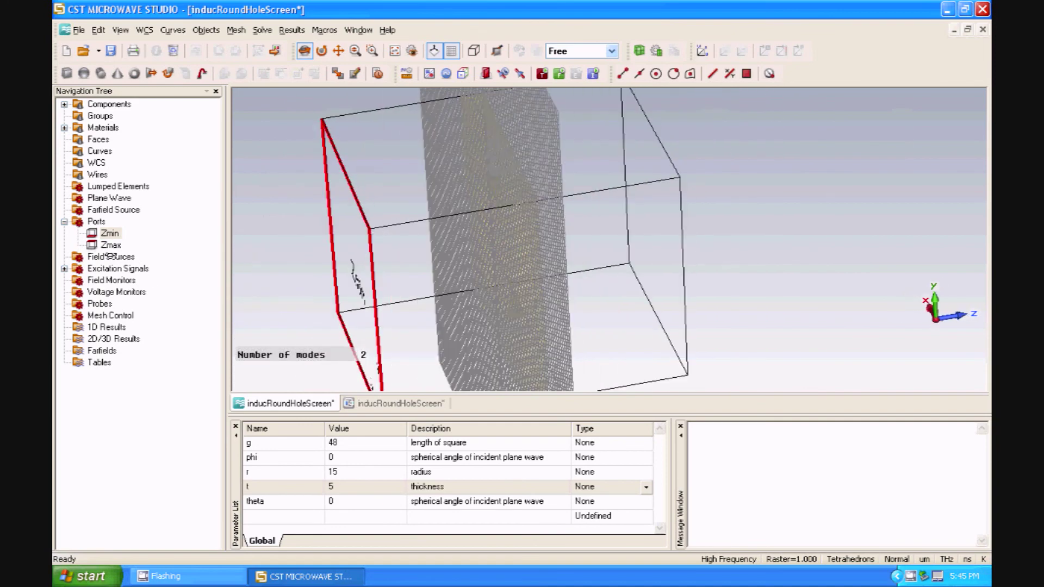
{"action": "left_click", "coordinate": [103, 245]}
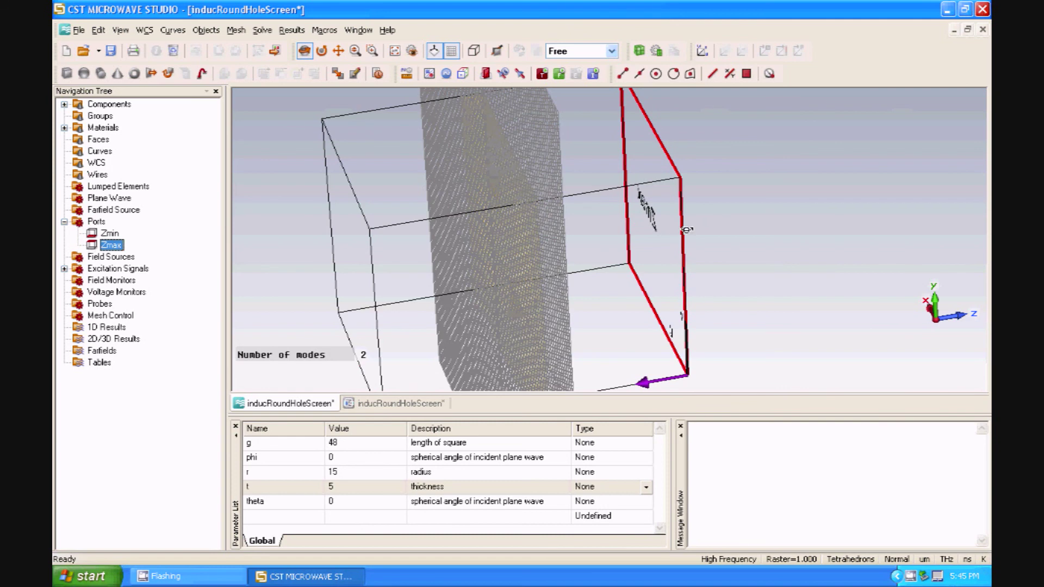
{"action": "left_click_drag", "start_coordinate": [687, 230], "coordinate": [640, 273]}
{"action": "left_click_drag", "start_coordinate": [729, 227], "coordinate": [740, 203]}
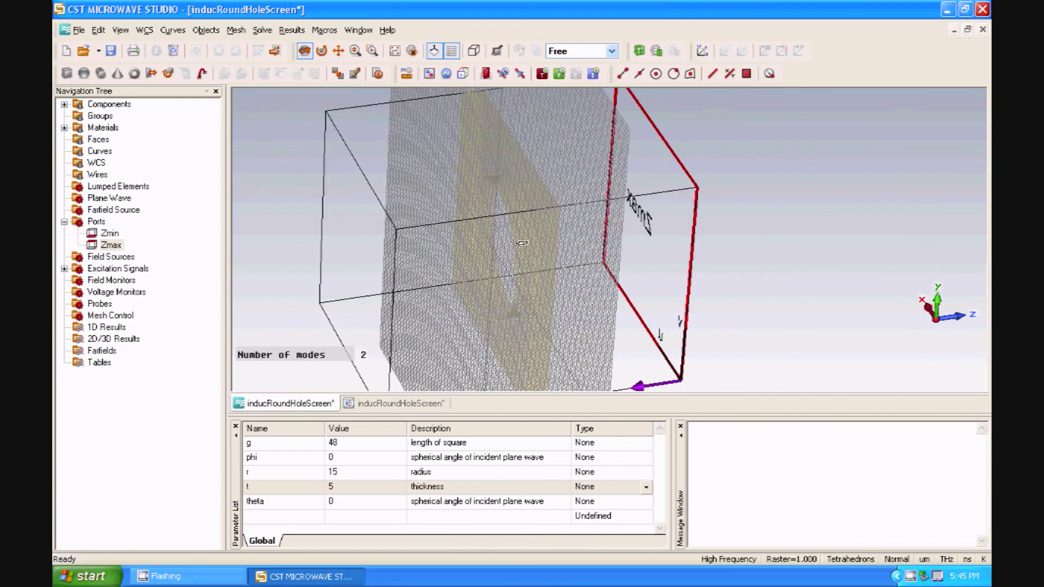
{"action": "left_click", "coordinate": [110, 234]}
{"action": "left_click_drag", "start_coordinate": [437, 216], "coordinate": [437, 253]}
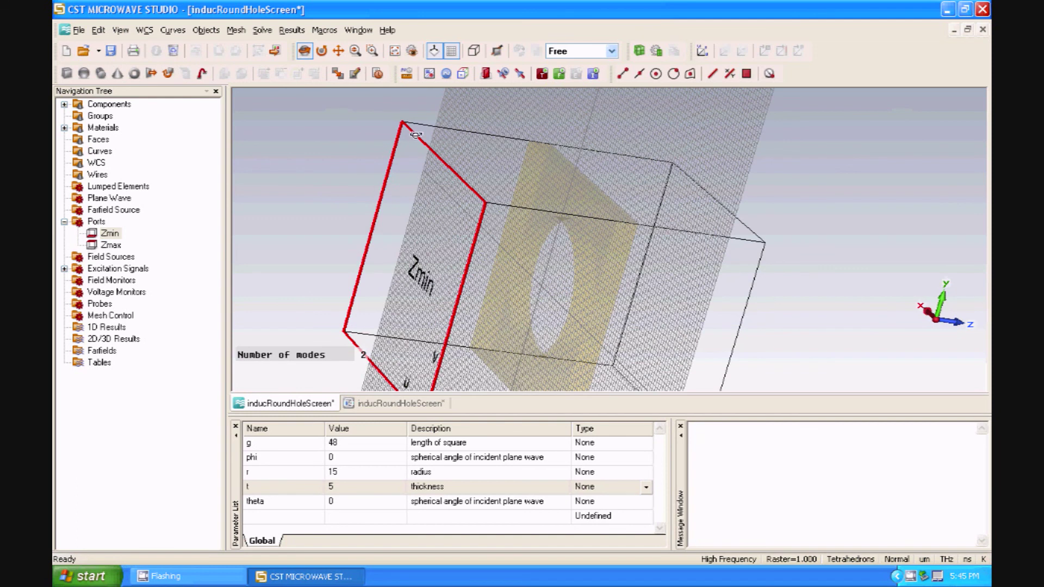